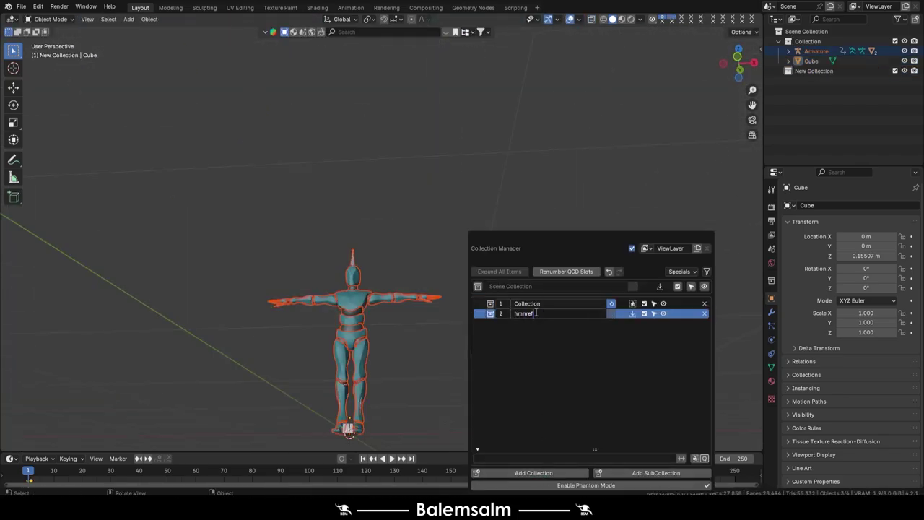
# Hide the new HMNREFs reference collection and set the cube's Display As to Wire.
pyautogui.click(633, 314)
pyautogui.click(902, 60)
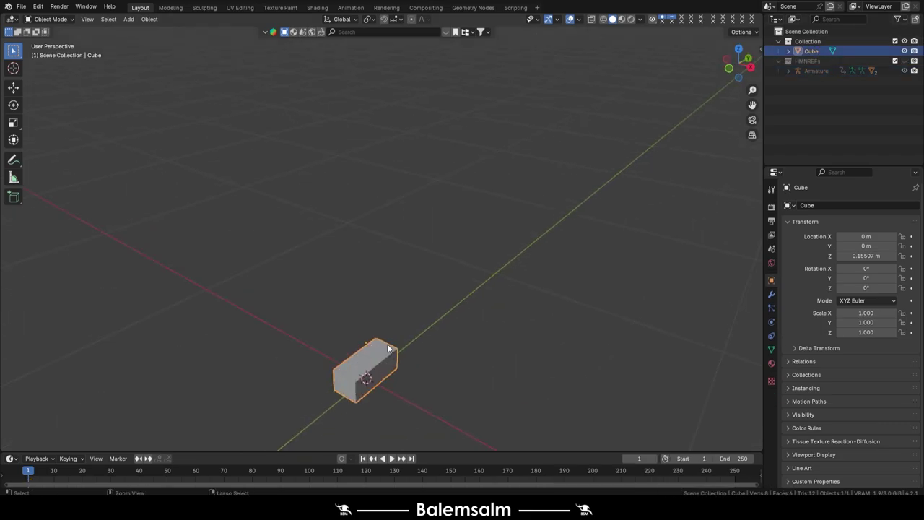
pyautogui.click(838, 454)
pyautogui.scroll(-3, 838, 361)
pyautogui.click(871, 439)
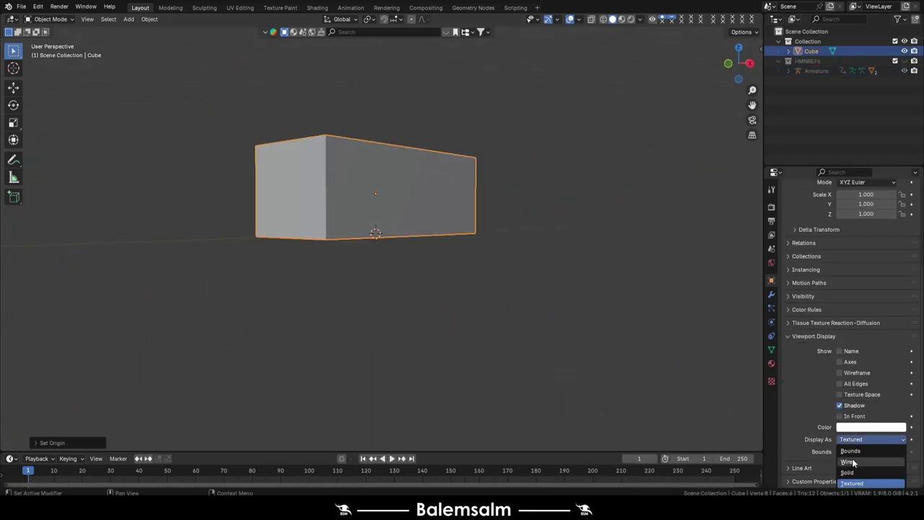
pyautogui.click(847, 462)
# Add a Plane to the scene.
pyautogui.moveTo(448, 289); pyautogui.dragTo(509, 268, button='middle')
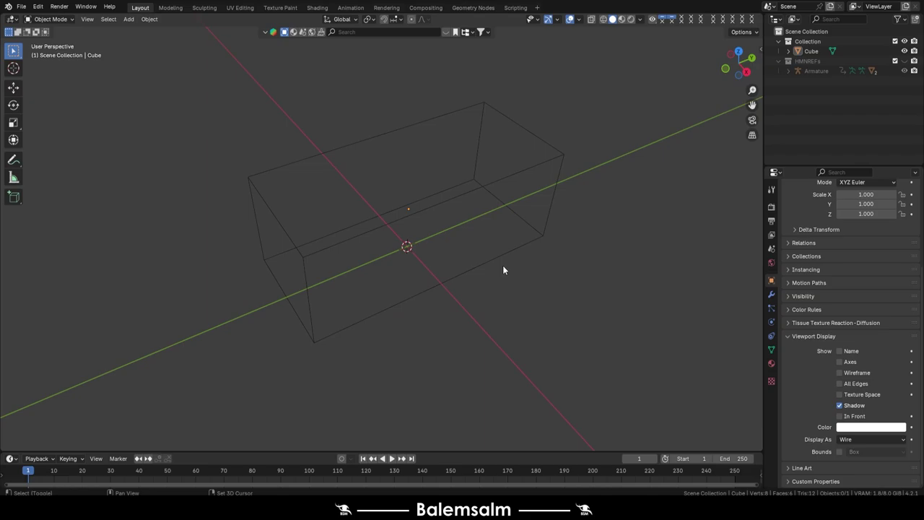
pyautogui.hotkey('shift', 'a')
pyautogui.click(440, 21)
# Rotate the plane 90° about Y to stand it upright, then shrink its geometry.
pyautogui.press('r')
pyautogui.press('y')
pyautogui.press('9')
pyautogui.press('0')
pyautogui.press('Return')
pyautogui.press('KP_3')
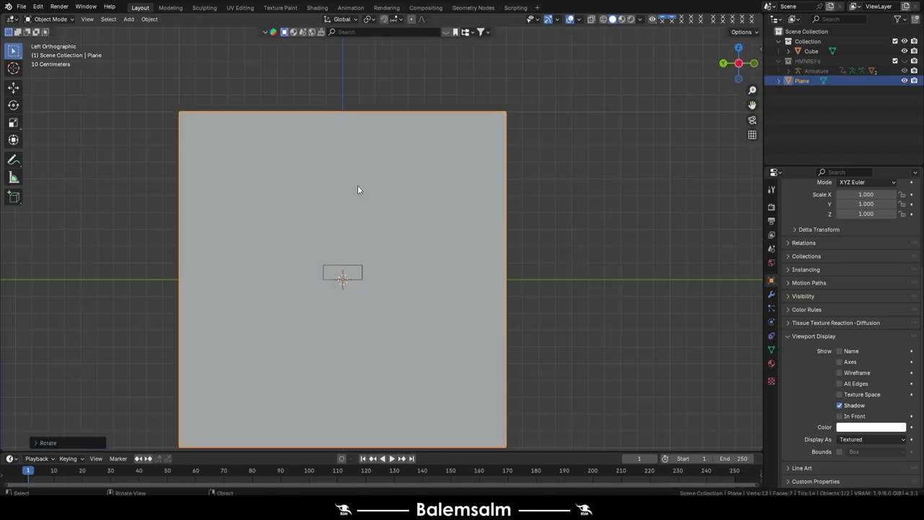
pyautogui.press('Tab')
pyautogui.press('KP_1')
pyautogui.press('s')
pyautogui.press('Tab')
# Add a Solidify modifier to the plane and move it lower and to the left.
pyautogui.scroll(8, 398, 285)
pyautogui.click(772, 294)
pyautogui.click(855, 228)
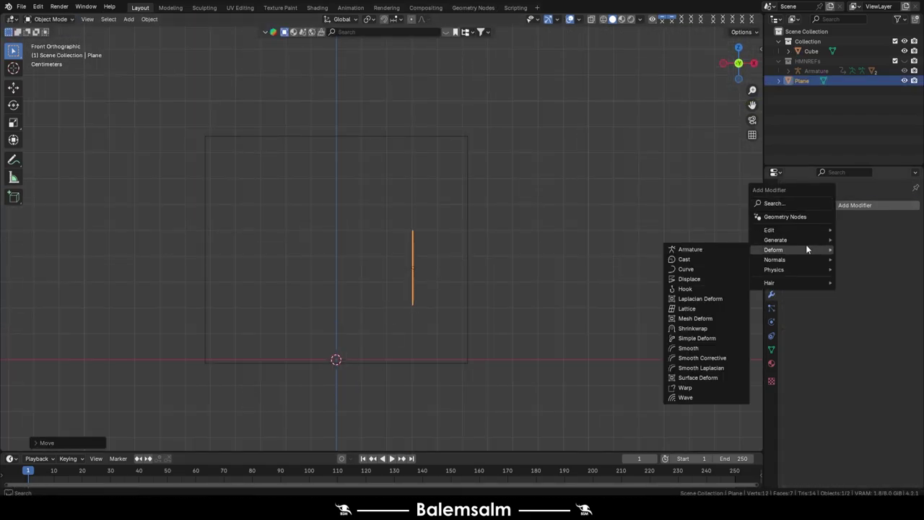
pyautogui.click(697, 355)
pyautogui.press('Tab')
pyautogui.scroll(2, 396, 226)
pyautogui.press('Tab')
pyautogui.press('g')
pyautogui.click(430, 387)
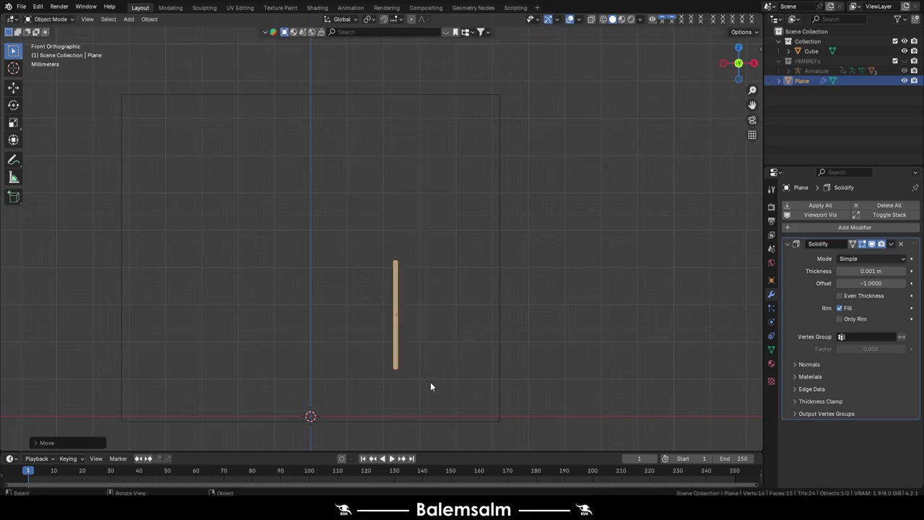
pyautogui.click(438, 283)
# Extrude the plane into a tube of several sections, viewed from the side.
pyautogui.press('Tab')
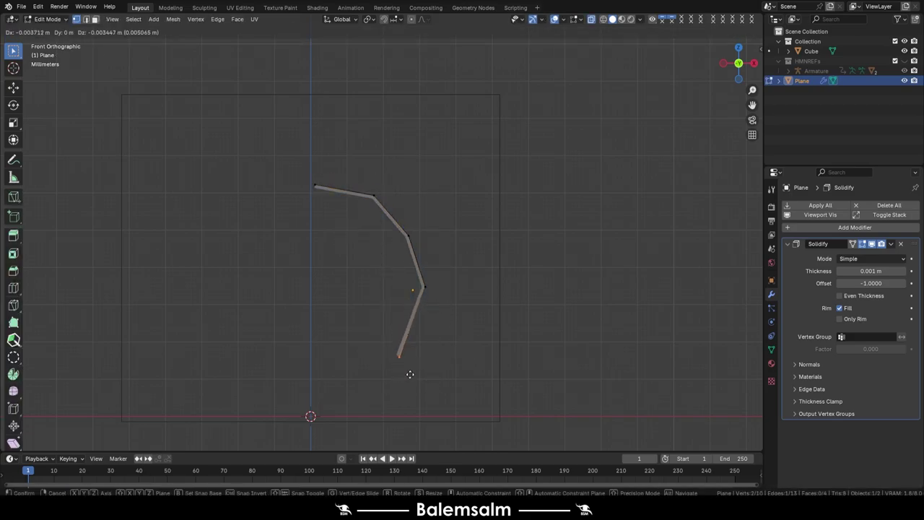
pyautogui.press('KP_3')
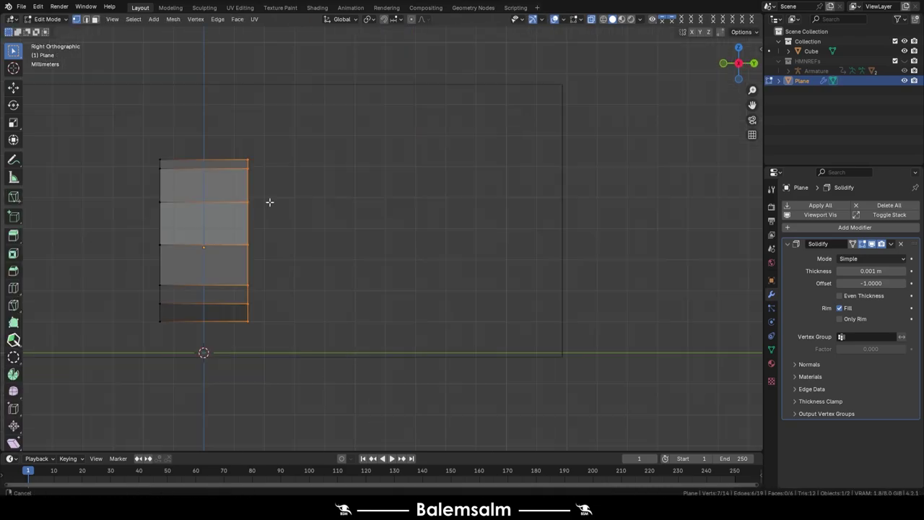
pyautogui.click(276, 319)
pyautogui.press('e')
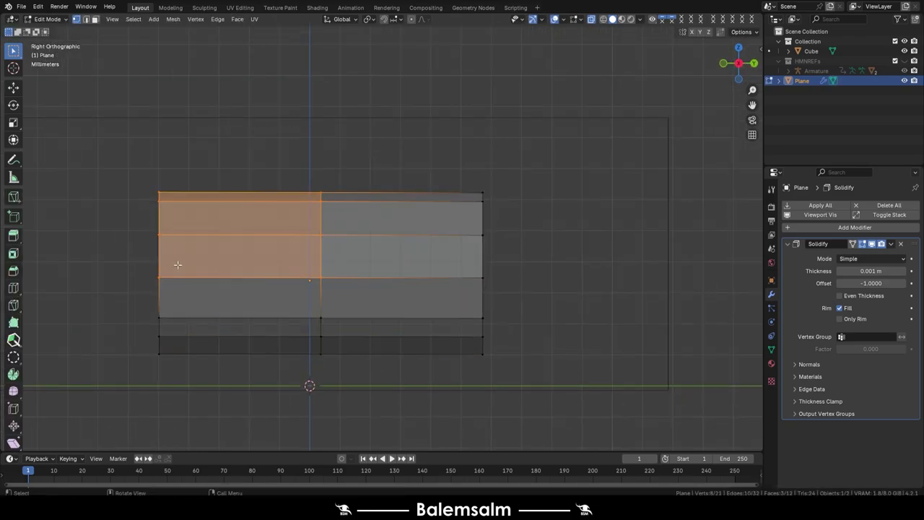
pyautogui.click(405, 347)
pyautogui.press('e')
pyautogui.click(539, 358)
pyautogui.press('Tab')
# Add Mirror and Subdivision modifiers, mirroring across Cube, with Mirror on top and clipping on.
pyautogui.click(854, 227)
pyautogui.click(867, 353)
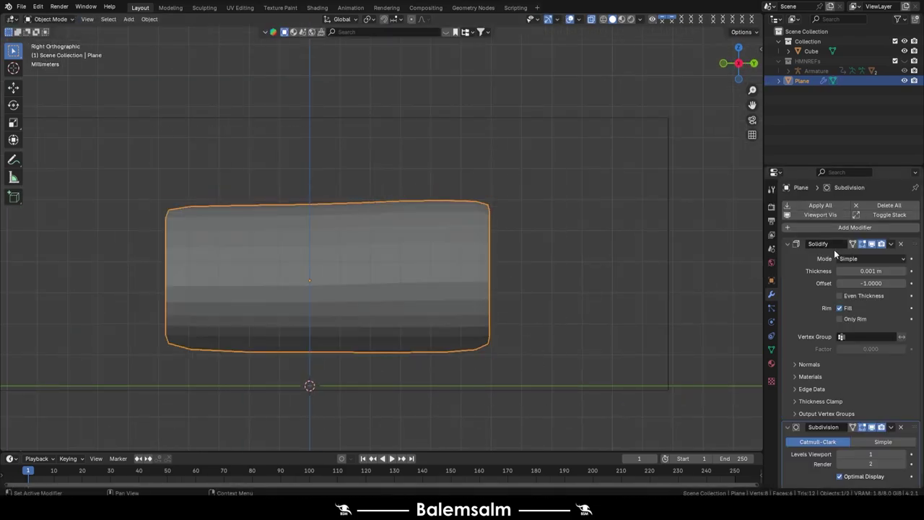
pyautogui.click(834, 249)
pyautogui.click(867, 297)
pyautogui.scroll(-3, 913, 321)
pyautogui.click(901, 379)
pyautogui.click(394, 232)
pyautogui.moveTo(395, 232); pyautogui.dragTo(488, 205, button='middle')
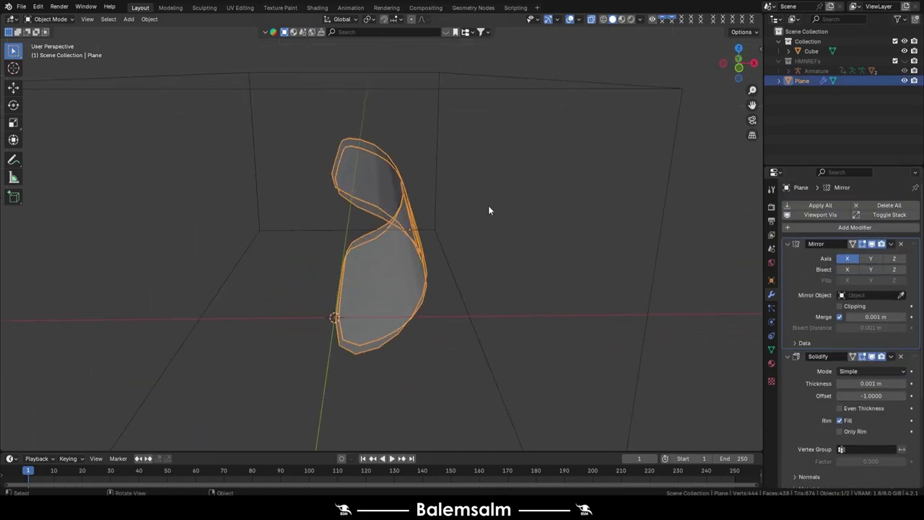
pyautogui.click(839, 226)
# Delete the trial tube and add a new cube in its place.
pyautogui.press('Tab')
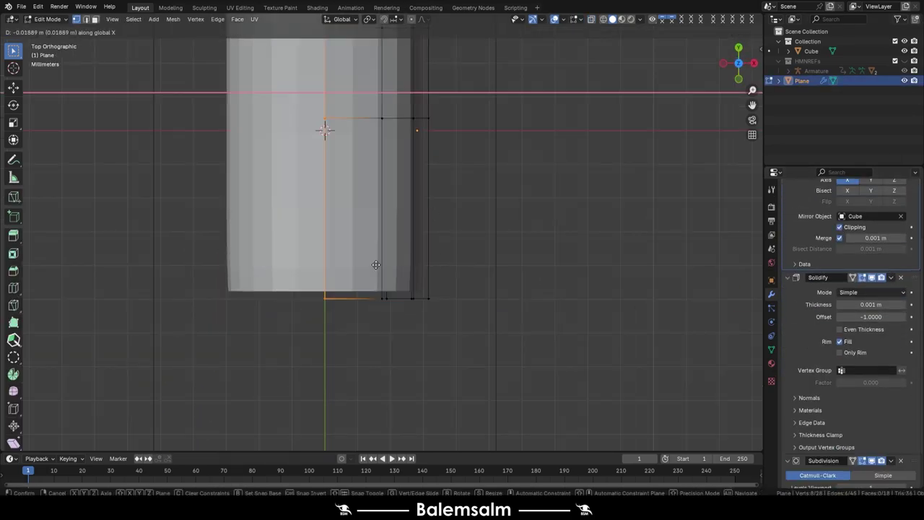
pyautogui.moveTo(324, 130)
pyautogui.mouseDown(button='middle')
pyautogui.moveTo(359, 231)
pyautogui.moveTo(359, 111)
pyautogui.moveTo(376, 181)
pyautogui.moveTo(408, 244)
pyautogui.mouseUp(button='middle')
pyautogui.press('Tab')
pyautogui.press('Delete')
pyautogui.hotkey('shift', 'a')
pyautogui.click(419, 218)
# Select the new cube's front face and add a loop cut through its middle.
pyautogui.press('KP_3')
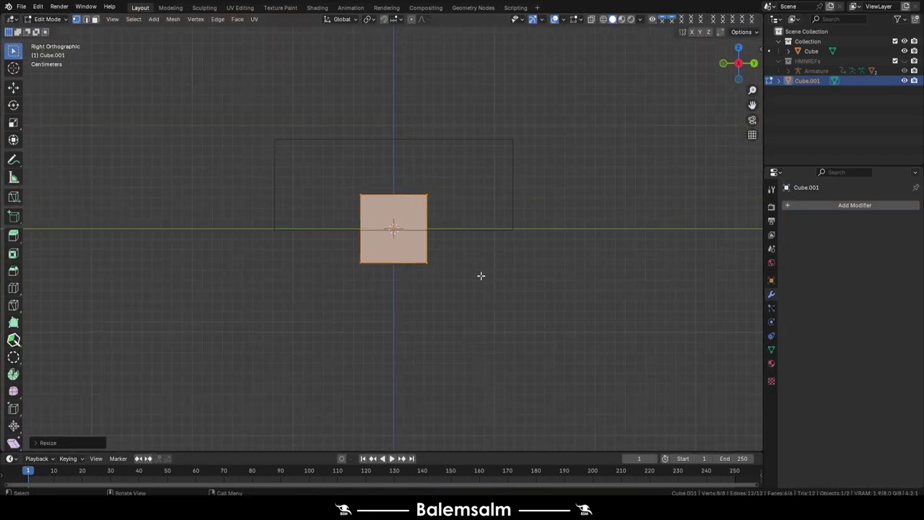
pyautogui.press('Tab')
pyautogui.moveTo(463, 99); pyautogui.dragTo(54, 448)
pyautogui.scroll(-4, 397, 336)
pyautogui.keyDown('shift'); pyautogui.moveTo(396, 337); pyautogui.dragTo(378, 368, button='middle'); pyautogui.keyUp('shift')
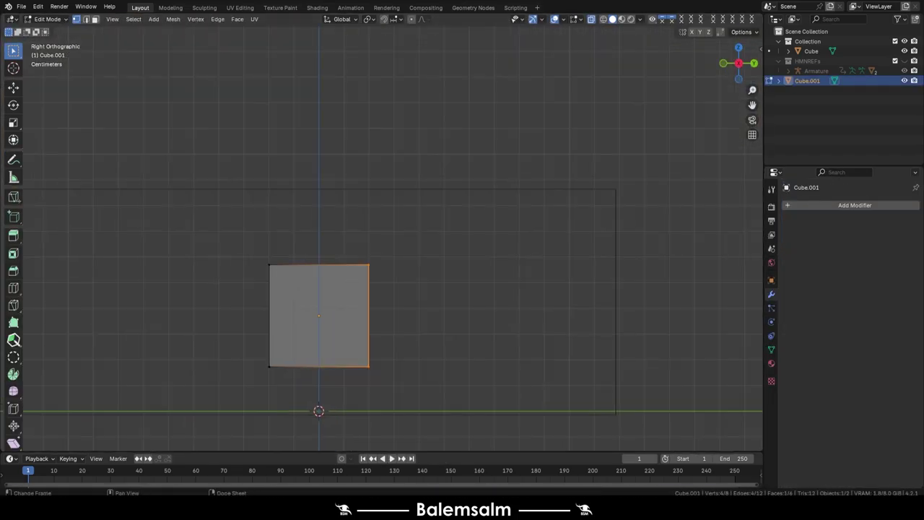
pyautogui.hotkey('ctrl', 'r')
pyautogui.click(378, 364)
# Add Mirror and Subdivision modifiers to smooth the cube.
pyautogui.click(855, 205)
pyautogui.click(773, 258)
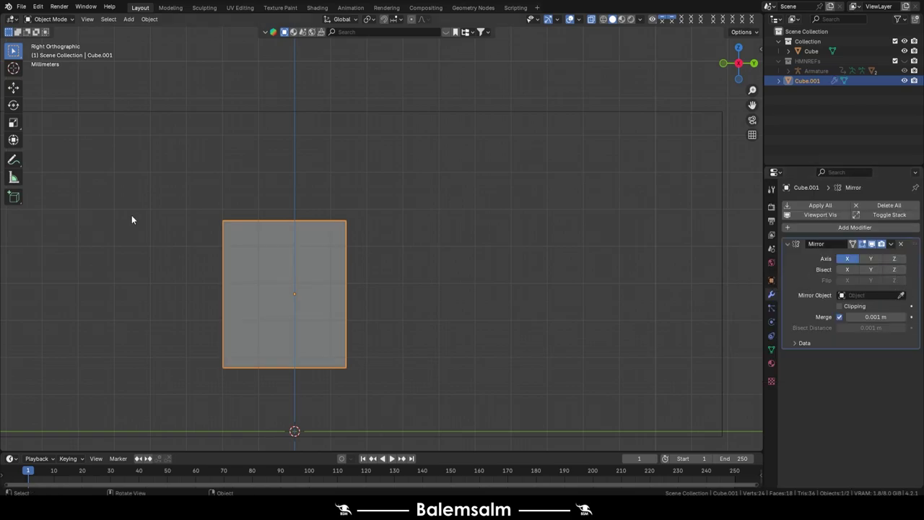
pyautogui.moveTo(131, 218); pyautogui.dragTo(145, 164, button='middle')
pyautogui.press('KP_3')
pyautogui.click(855, 227)
pyautogui.click(874, 361)
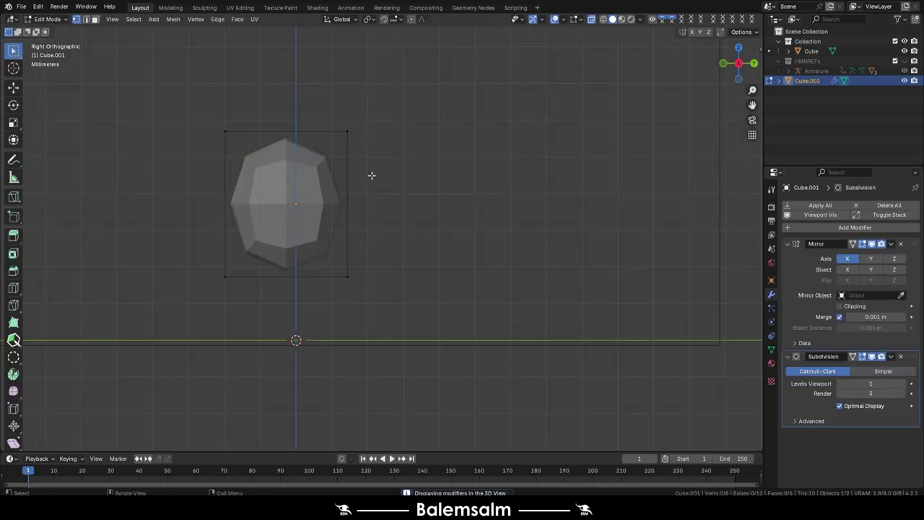
# Move the end face along Y and extrude it three times into an elongated body.
pyautogui.scroll(3, 410, 341)
pyautogui.press('g')
pyautogui.press('y')
pyautogui.click(410, 341)
pyautogui.press('e')
pyautogui.click(433, 376)
pyautogui.press('e')
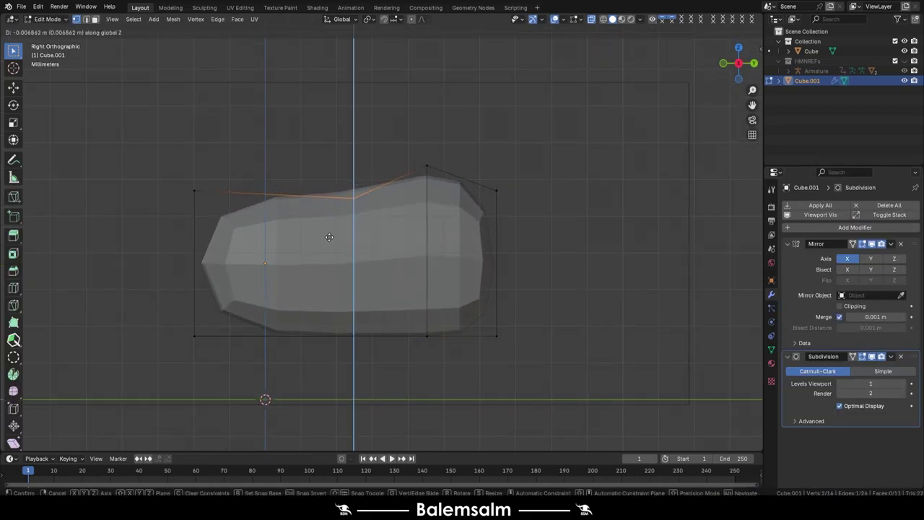
pyautogui.click(472, 417)
pyautogui.press('e')
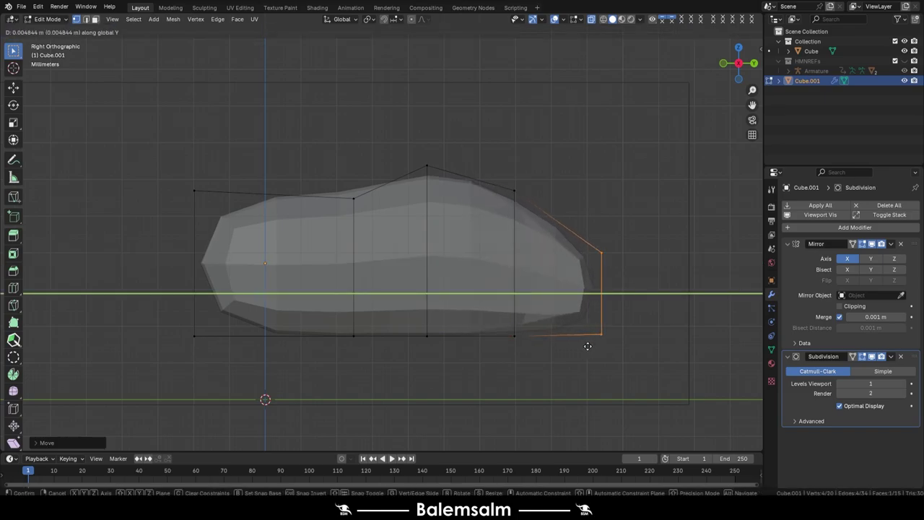
pyautogui.click(588, 346)
# Add a new edge loop across the middle of the body.
pyautogui.moveTo(588, 347)
pyautogui.mouseDown(button='middle')
pyautogui.moveTo(465, 255)
pyautogui.moveTo(423, 286)
pyautogui.mouseUp(button='middle')
pyautogui.click(420, 341)
pyautogui.moveTo(421, 342); pyautogui.dragTo(443, 239, button='middle')
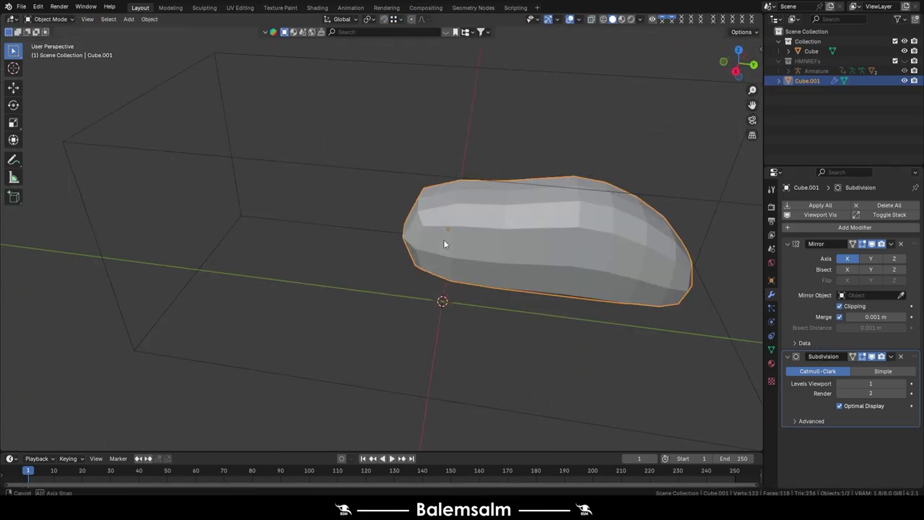
pyautogui.hotkey('ctrl', 'r')
pyautogui.click(405, 235)
pyautogui.click(403, 236)
# Reshape the lower-left vertex and add another edge loop near the body's left end.
pyautogui.hotkey('ctrl', 'Tab')
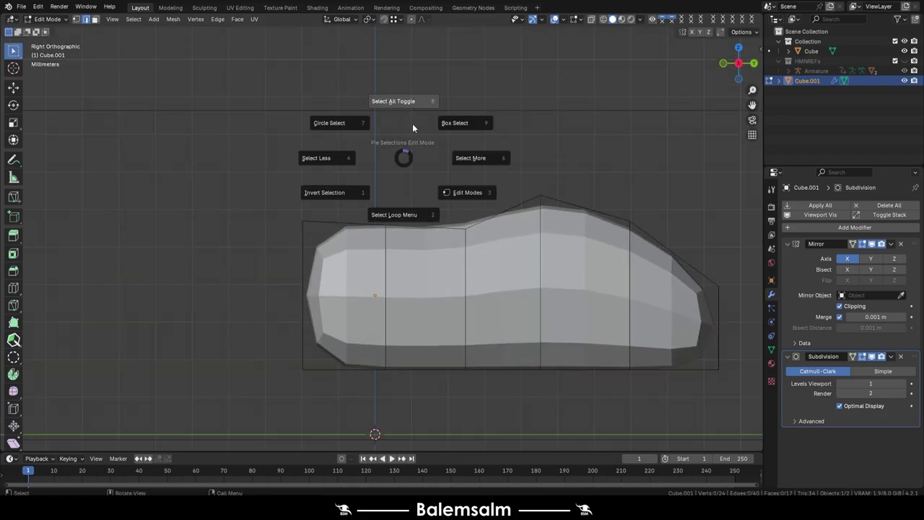
pyautogui.click(338, 198)
pyautogui.press('g')
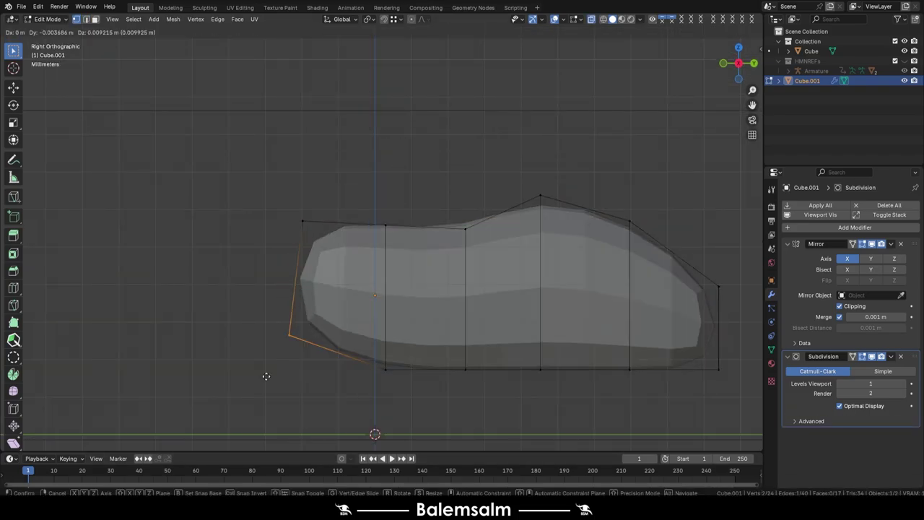
pyautogui.click(331, 381)
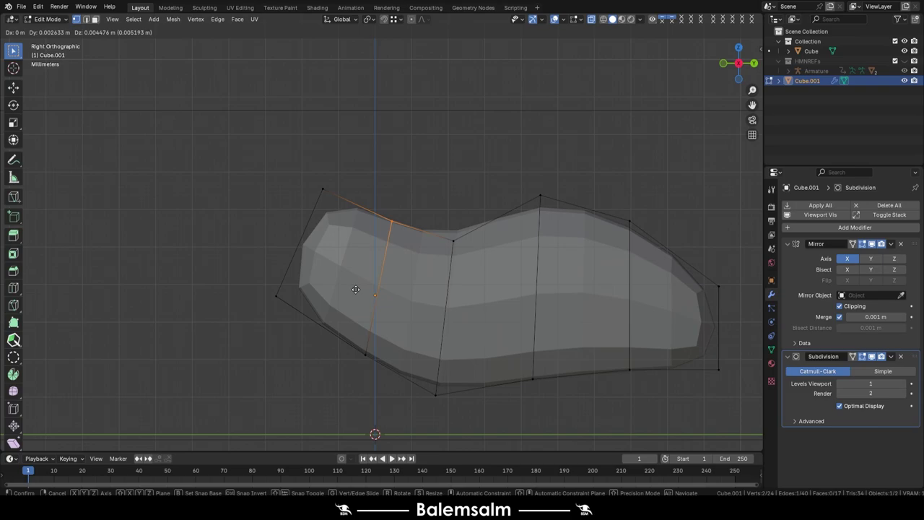
pyautogui.keyDown('shift'); pyautogui.moveTo(324, 202); pyautogui.dragTo(403, 201, button='middle'); pyautogui.keyUp('shift')
pyautogui.hotkey('ctrl', 'r')
pyautogui.click(426, 159)
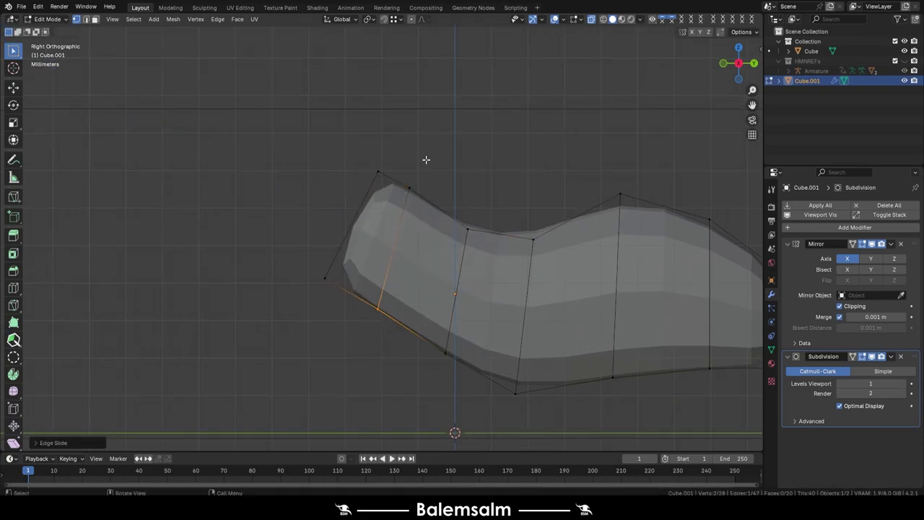
pyautogui.click(367, 320)
pyautogui.moveTo(367, 320)
pyautogui.mouseDown(button='middle')
pyautogui.moveTo(360, 212)
pyautogui.moveTo(417, 215)
pyautogui.mouseUp(button='middle')
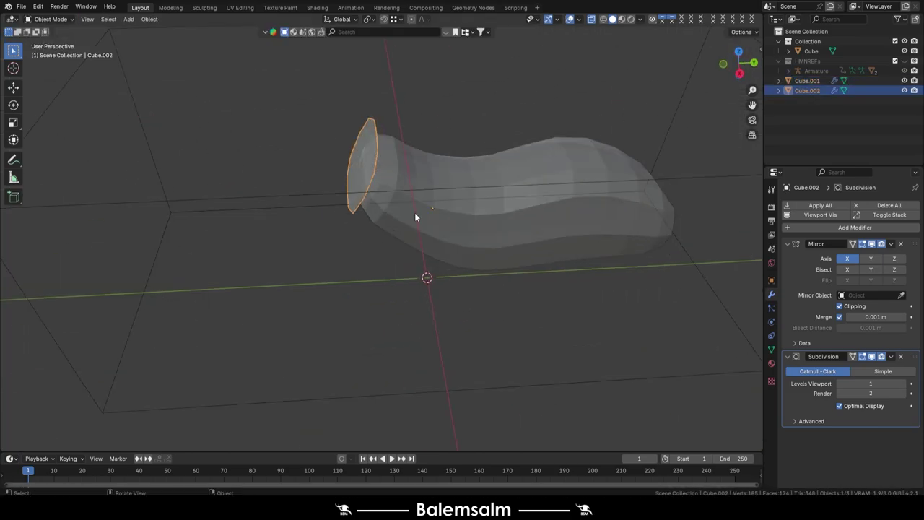
# Select the vertices along one side of the body from the top view.
pyautogui.press('KP_7')
pyautogui.moveTo(419, 231); pyautogui.dragTo(388, 361)
pyautogui.moveTo(368, 306); pyautogui.dragTo(346, 355)
pyautogui.moveTo(347, 356)
pyautogui.mouseDown(button='middle')
pyautogui.moveTo(282, 382)
pyautogui.moveTo(371, 392)
pyautogui.mouseUp(button='middle')
# Select two edge loops around the body and slide each into a new position.
pyautogui.press('2')
pyautogui.keyDown('alt'); pyautogui.click(381, 327); pyautogui.keyUp('alt')
pyautogui.moveTo(381, 326); pyautogui.dragTo(394, 289, button='middle')
pyautogui.press('g')
pyautogui.press('g')
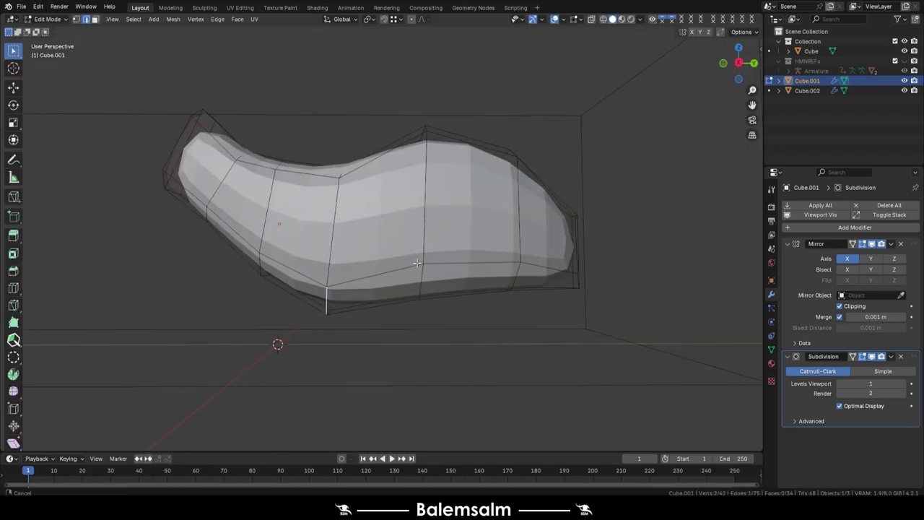
pyautogui.moveTo(392, 352); pyautogui.dragTo(381, 284, button='middle')
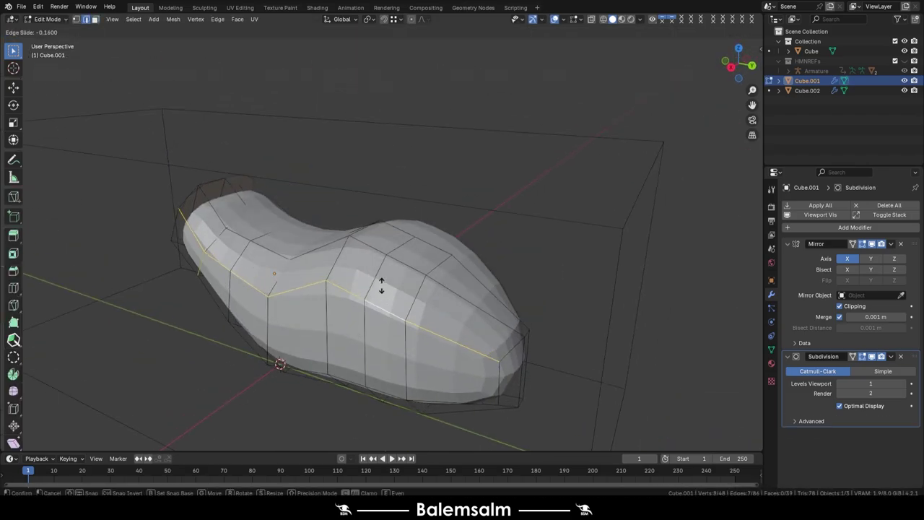
pyautogui.keyDown('alt'); pyautogui.click(375, 283); pyautogui.keyUp('alt')
pyautogui.press('g')
pyautogui.press('g')
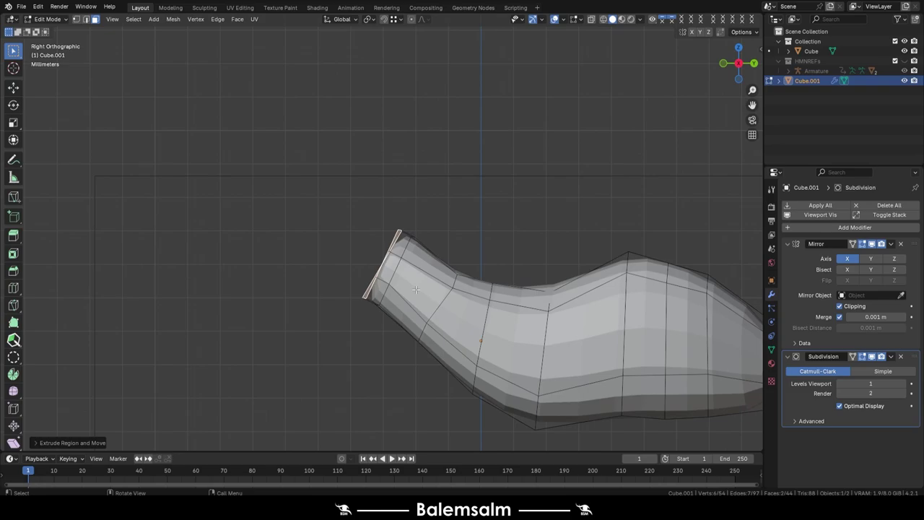
# Raise the selected end face vertically along Z.
pyautogui.press('g')
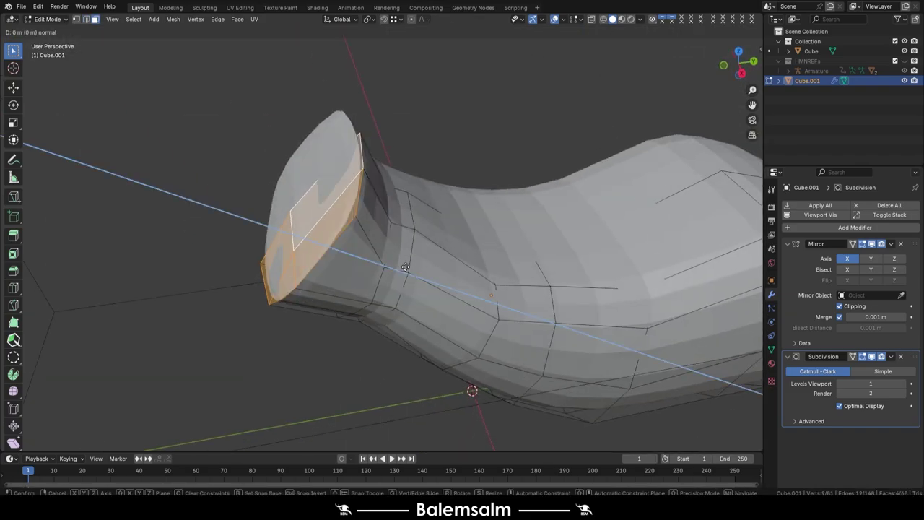
pyautogui.press('z')
pyautogui.moveTo(405, 267); pyautogui.dragTo(205, 268, button='middle')
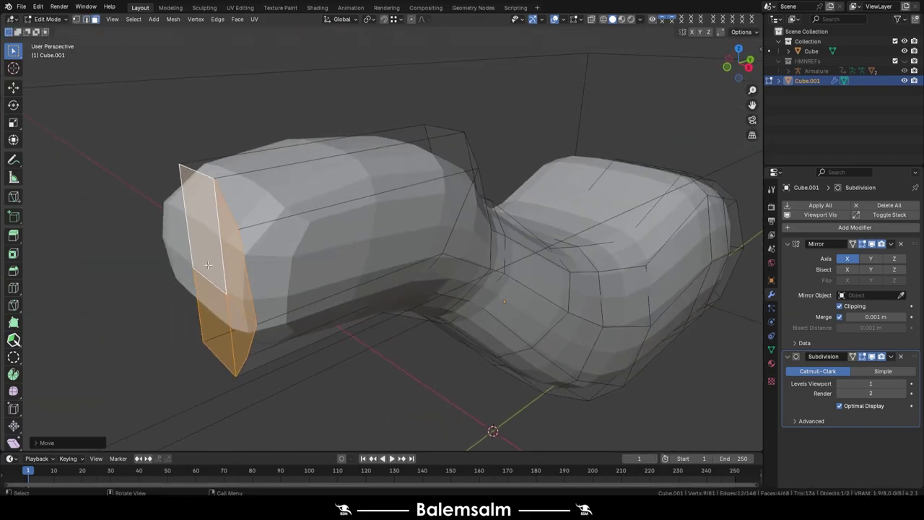
pyautogui.click(243, 299)
pyautogui.moveTo(244, 299); pyautogui.dragTo(308, 379, button='middle')
pyautogui.moveTo(266, 277); pyautogui.dragTo(254, 264, button='middle')
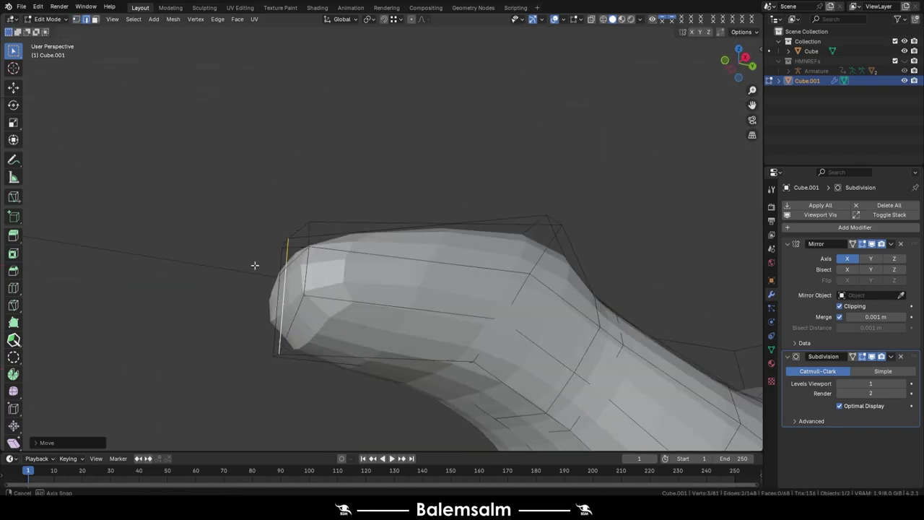
pyautogui.scroll(-5, 297, 325)
pyautogui.scroll(5, 332, 245)
# Select the whole head tube from the neck face loop and move it higher and forward.
pyautogui.press('3')
pyautogui.keyDown('alt'); pyautogui.click(332, 245); pyautogui.keyUp('alt')
pyautogui.hotkey('ctrl', 'l')
pyautogui.press('KP_3')
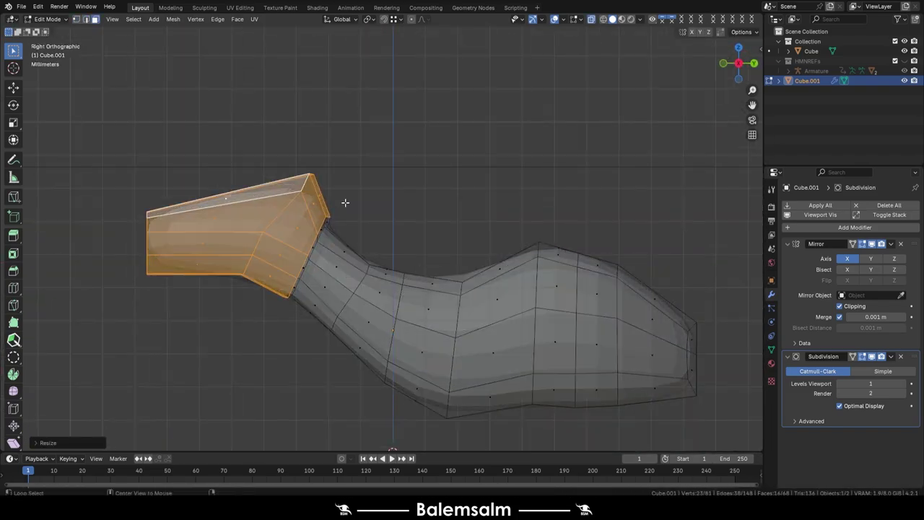
pyautogui.press('g')
pyautogui.click(367, 340)
# Move the neck-junction vertices and the head's lower edge into a smoother bend.
pyautogui.moveTo(397, 253); pyautogui.dragTo(374, 307)
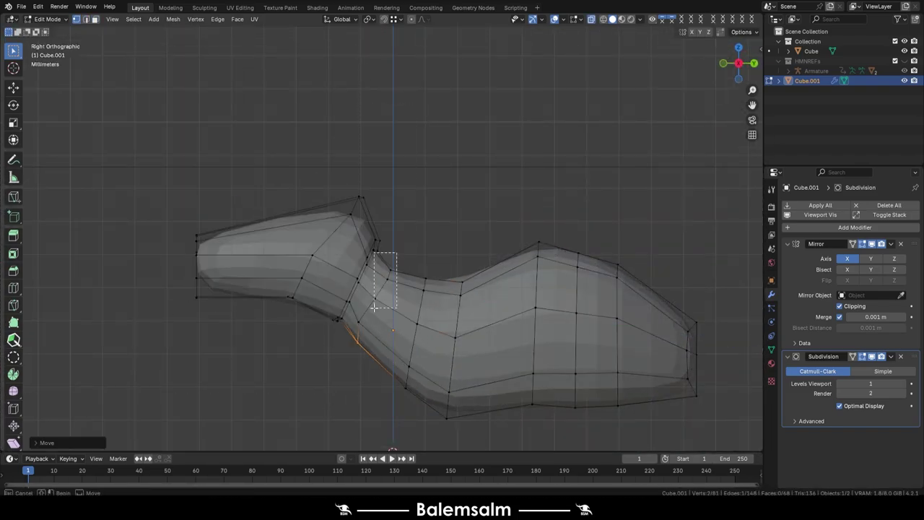
pyautogui.scroll(3, 457, 212)
pyautogui.scroll(2, 456, 212)
pyautogui.press('g')
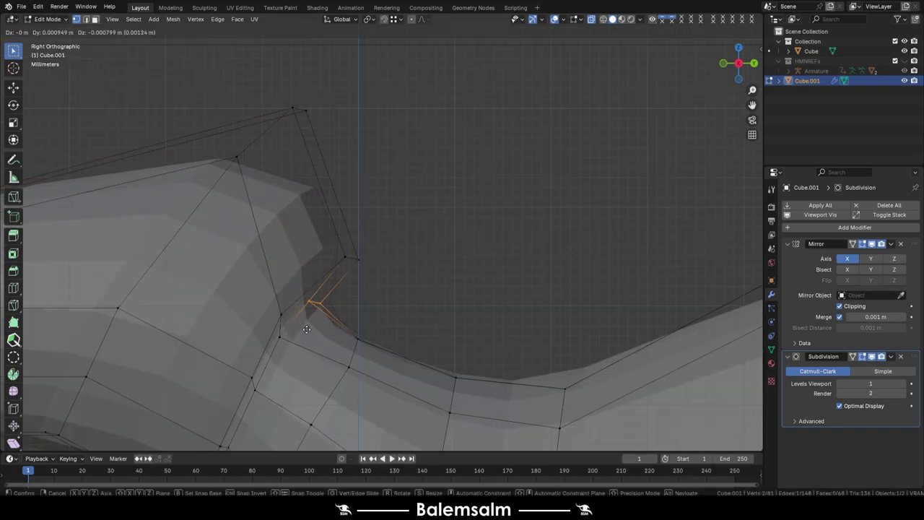
pyautogui.click(307, 329)
pyautogui.scroll(-4, 206, 262)
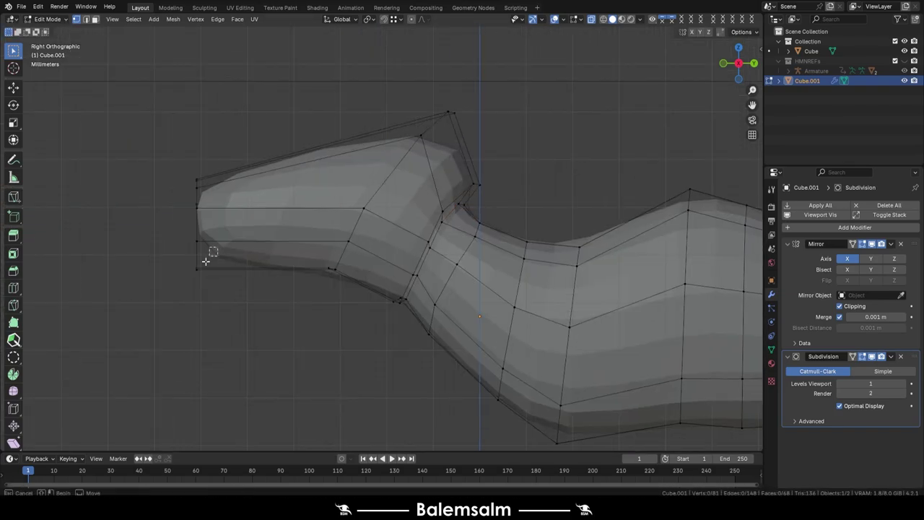
pyautogui.click(195, 307)
pyautogui.moveTo(195, 307)
pyautogui.mouseDown(button='middle')
pyautogui.moveTo(421, 289)
pyautogui.moveTo(244, 307)
pyautogui.moveTo(336, 303)
pyautogui.mouseUp(button='middle')
pyautogui.scroll(-5, 374, 267)
pyautogui.scroll(4, 320, 361)
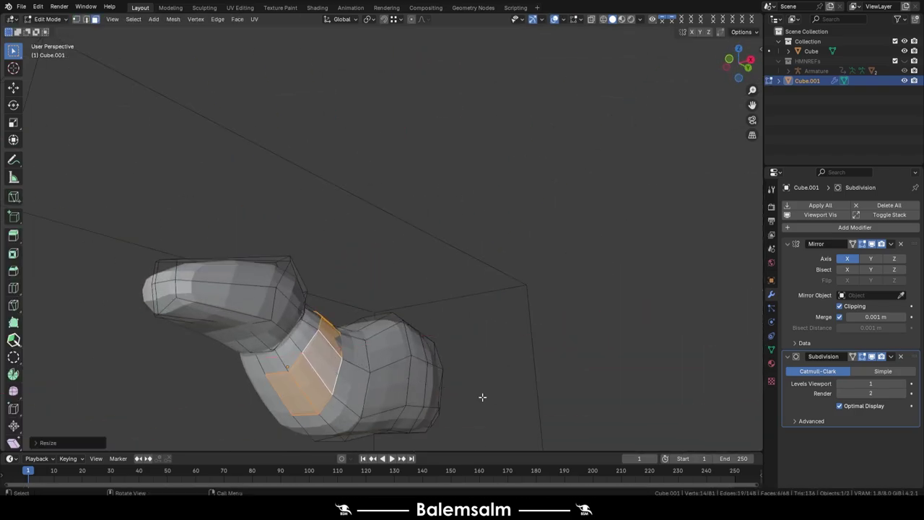
pyautogui.moveTo(482, 396)
pyautogui.mouseDown(button='middle')
pyautogui.moveTo(479, 378)
pyautogui.moveTo(353, 243)
pyautogui.moveTo(303, 289)
pyautogui.mouseUp(button='middle')
# Select an edge path on the neck and move it along X to raise the body's contour.
pyautogui.keyDown('ctrl'); pyautogui.click(271, 254); pyautogui.keyUp('ctrl')
pyautogui.press('g')
pyautogui.press('x')
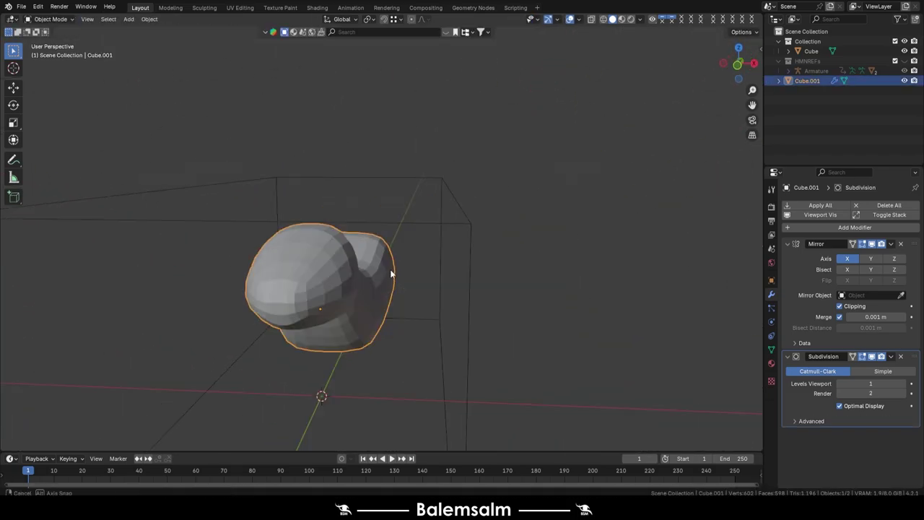
pyautogui.moveTo(391, 273); pyautogui.dragTo(415, 418, button='middle')
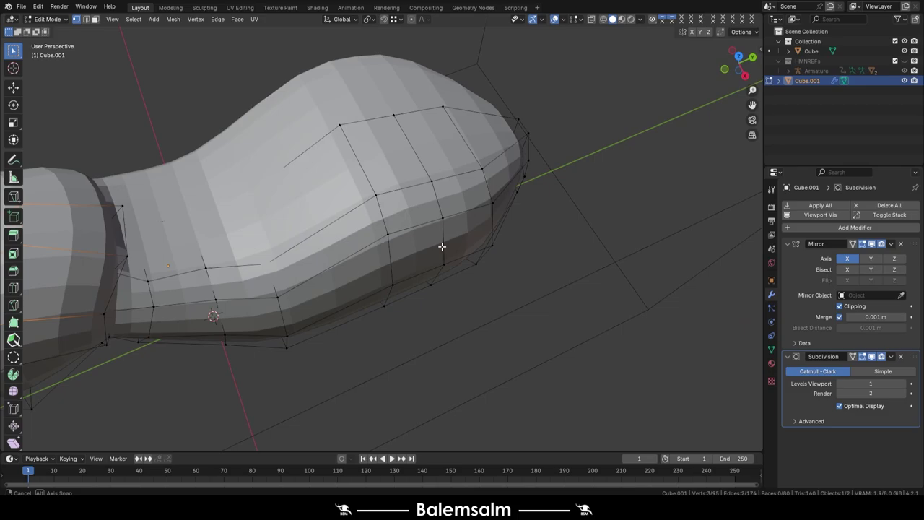
pyautogui.click(372, 76)
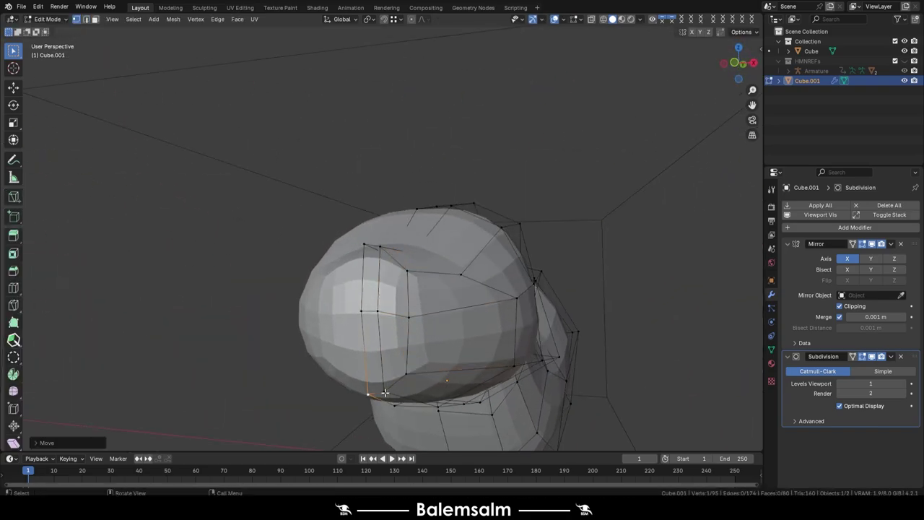
# Move a snout vertex vertically to taper and round the head's front end.
pyautogui.press('g')
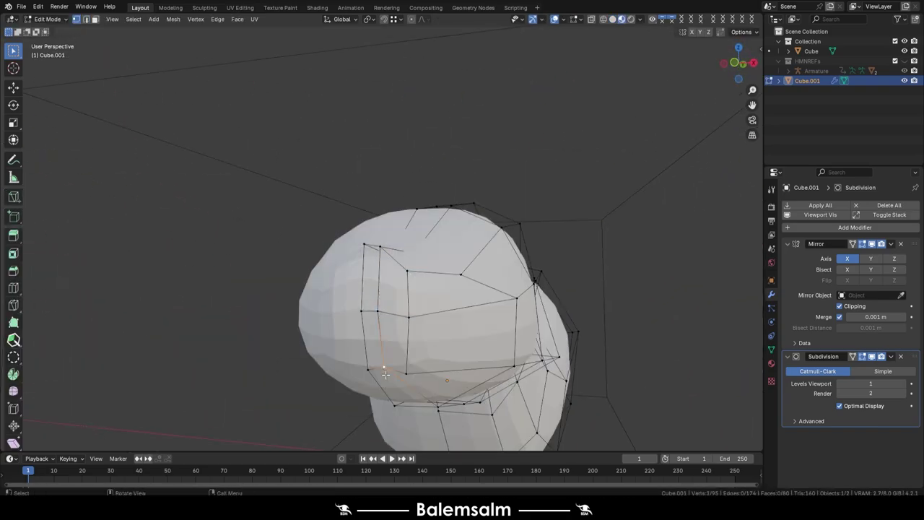
pyautogui.press('z')
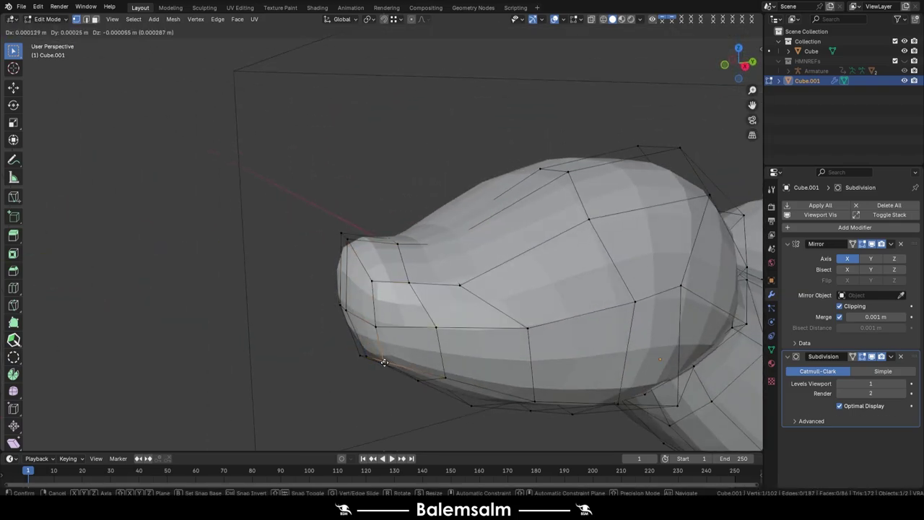
pyautogui.click(384, 363)
pyautogui.moveTo(385, 362)
pyautogui.mouseDown(button='middle')
pyautogui.moveTo(374, 330)
pyautogui.moveTo(528, 250)
pyautogui.mouseUp(button='middle')
pyautogui.click(375, 318)
# Add a new plane and scale it down to a small size.
pyautogui.press('Tab')
pyautogui.scroll(-5, 528, 250)
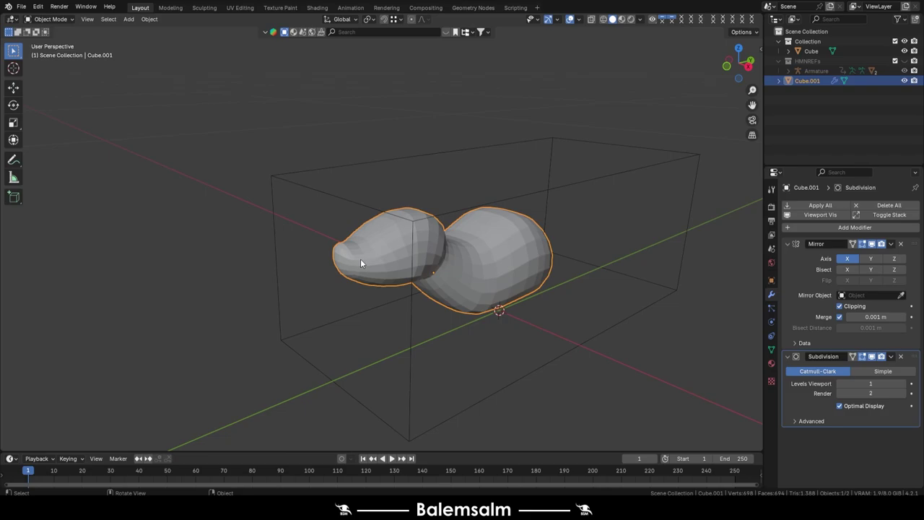
pyautogui.moveTo(360, 259)
pyautogui.mouseDown(button='middle')
pyautogui.moveTo(462, 291)
pyautogui.moveTo(342, 278)
pyautogui.moveTo(310, 188)
pyautogui.mouseUp(button='middle')
pyautogui.hotkey('shift', 'a')
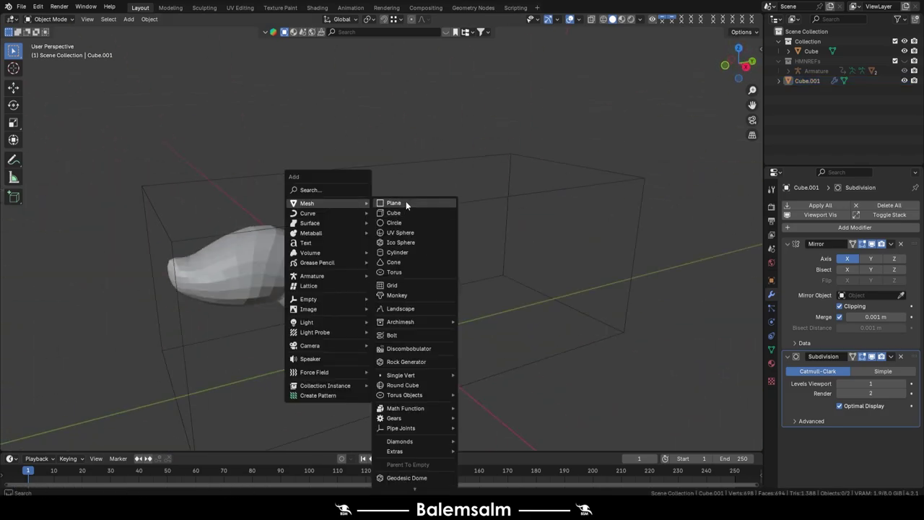
pyautogui.click(406, 202)
pyautogui.press('Tab')
pyautogui.press('s')
pyautogui.press('Return')
pyautogui.press('KP_Decimal')
pyautogui.press('Tab')
pyautogui.press('KP_3')
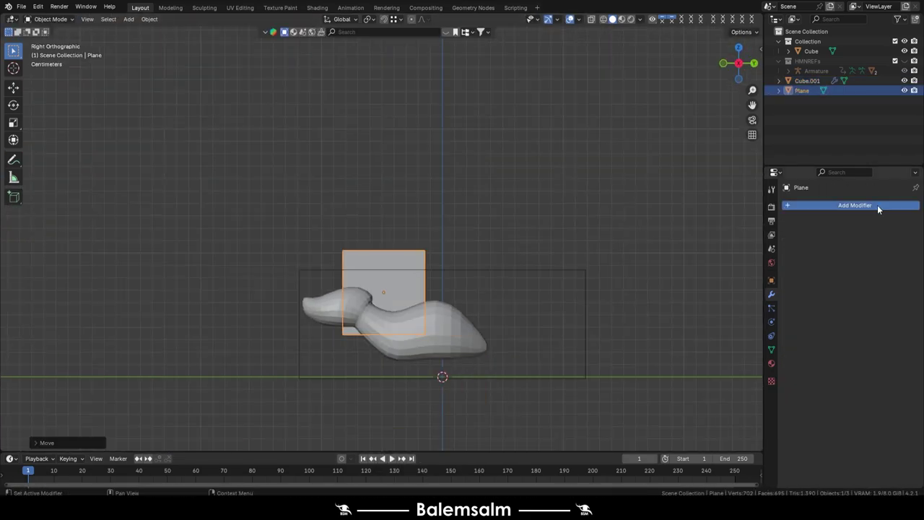
# Give the plane a level-1 Subdivision Surface and a Solidify modifier.
pyautogui.hotkey('ctrl', '1')
pyautogui.click(878, 205)
pyautogui.scroll(4, 411, 264)
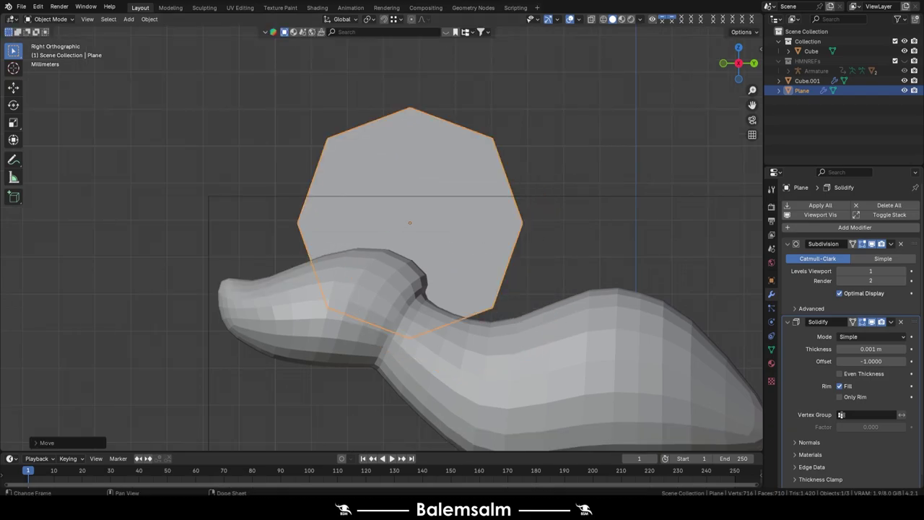
pyautogui.moveTo(411, 264); pyautogui.dragTo(437, 255, button='middle')
# Rotate the plane upright and move it vertically onto the mouse's head.
pyautogui.press('KP_7')
pyautogui.press('r')
pyautogui.click(533, 354)
pyautogui.moveTo(533, 353); pyautogui.dragTo(477, 311, button='middle')
pyautogui.press('g')
pyautogui.press('z')
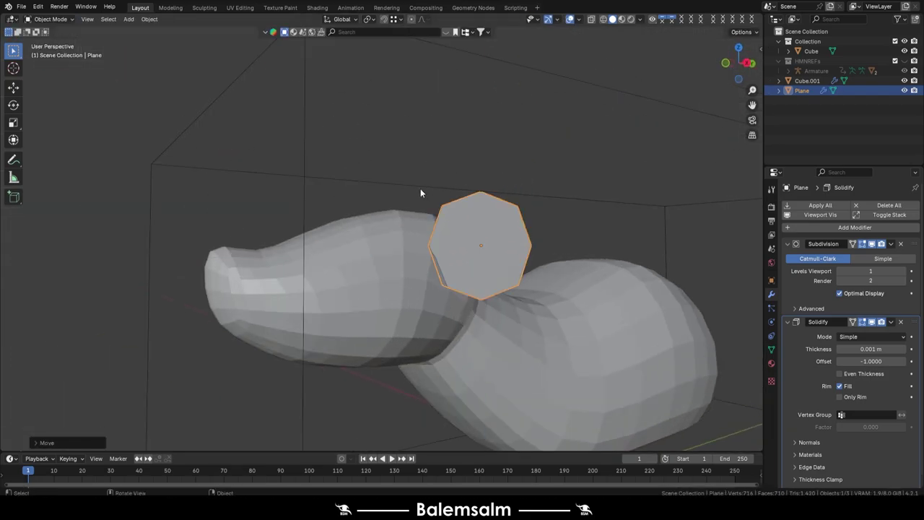
pyautogui.moveTo(420, 193); pyautogui.dragTo(354, 278, button='middle')
# From the right view, raise the top and right vertices into a rounded ear outline.
pyautogui.press('`')
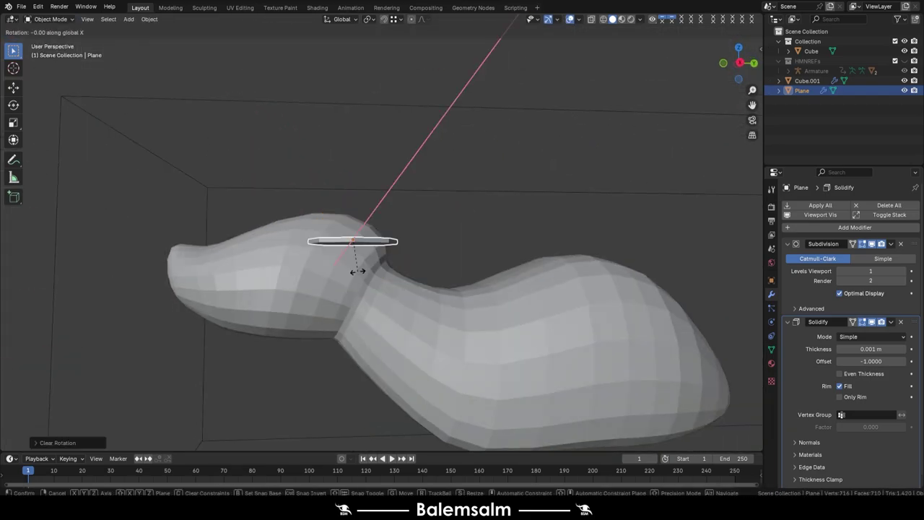
pyautogui.click(357, 271)
pyautogui.press('KP_3')
pyautogui.scroll(3, 434, 256)
pyautogui.press('Tab')
pyautogui.press('g')
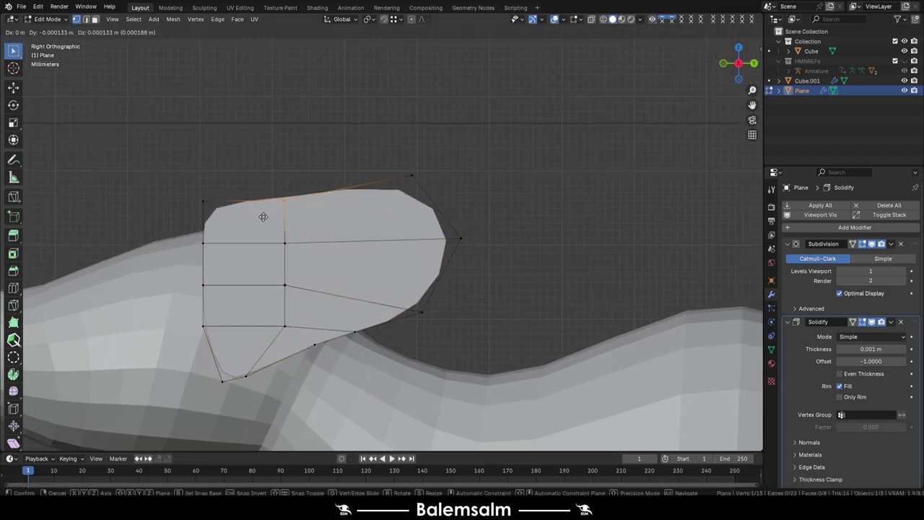
pyautogui.click(278, 164)
pyautogui.moveTo(295, 216); pyautogui.dragTo(262, 267)
pyautogui.moveTo(460, 237); pyautogui.dragTo(460, 220)
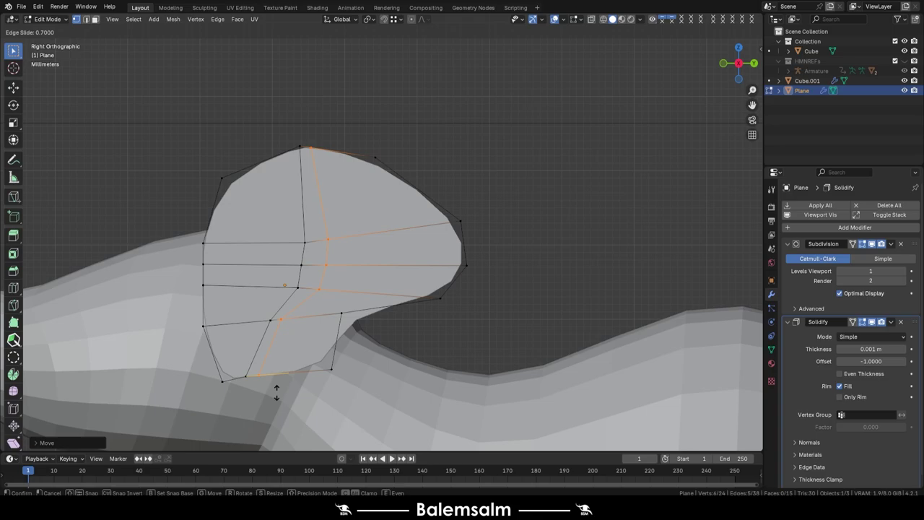
# Tilt the ear with a free rotation so it leans on the head.
pyautogui.press('Tab')
pyautogui.moveTo(268, 280)
pyautogui.mouseDown(button='middle')
pyautogui.moveTo(310, 309)
pyautogui.moveTo(459, 262)
pyautogui.mouseUp(button='middle')
pyautogui.press('r')
pyautogui.press('r')
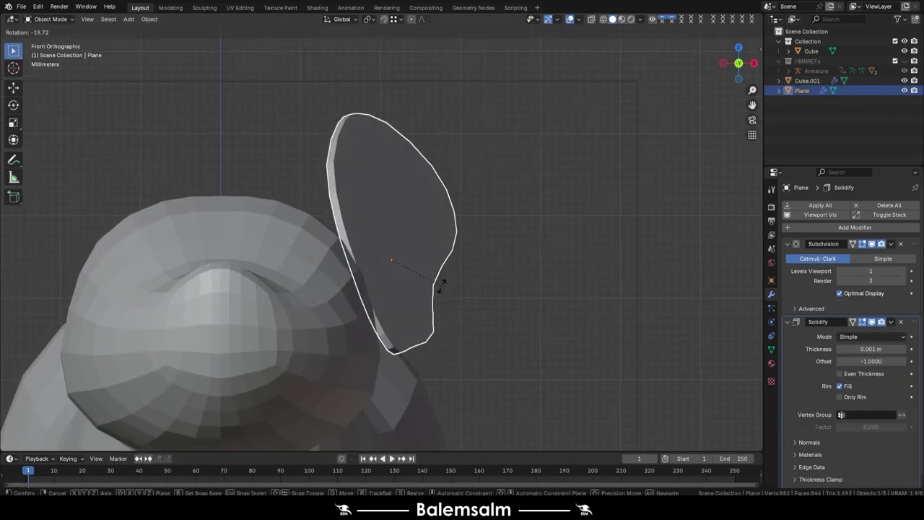
pyautogui.click(439, 282)
pyautogui.moveTo(508, 158)
pyautogui.mouseDown(button='middle')
pyautogui.moveTo(591, 257)
pyautogui.moveTo(650, 275)
pyautogui.mouseUp(button='middle')
# Add a Mirror modifier to the ear so it appears on both sides of the head.
pyautogui.click(855, 227)
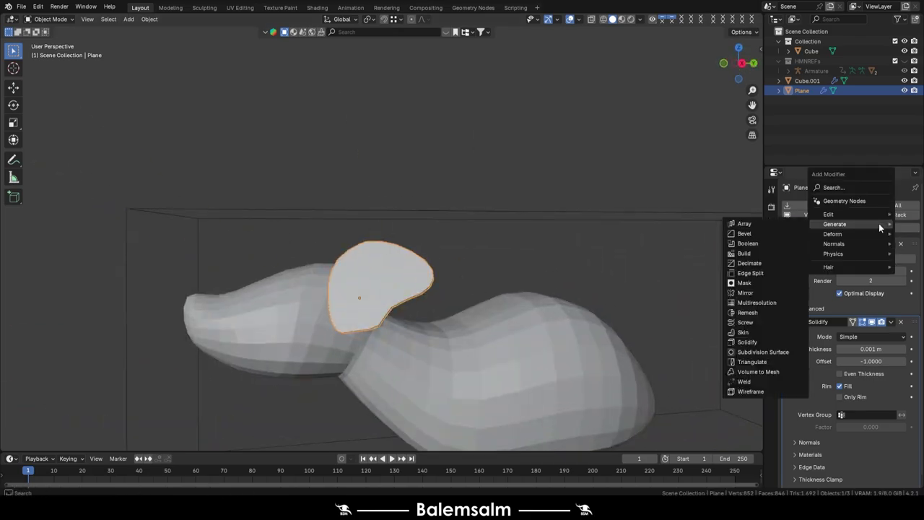
pyautogui.click(753, 320)
pyautogui.moveTo(614, 238)
pyautogui.mouseDown(button='middle')
pyautogui.moveTo(519, 205)
pyautogui.moveTo(417, 337)
pyautogui.mouseUp(button='middle')
# Shift the selected ear vertices along the X axis to sit against the head.
pyautogui.press('Tab')
pyautogui.scroll(3, 418, 336)
pyautogui.press('g')
pyautogui.press('x')
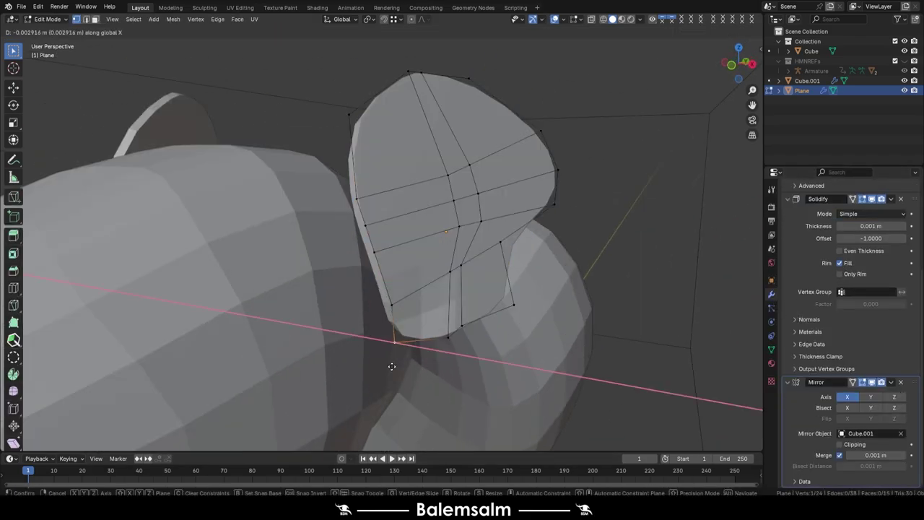
pyautogui.moveTo(363, 188); pyautogui.dragTo(431, 375, button='middle')
pyautogui.press('g')
pyautogui.press('x')
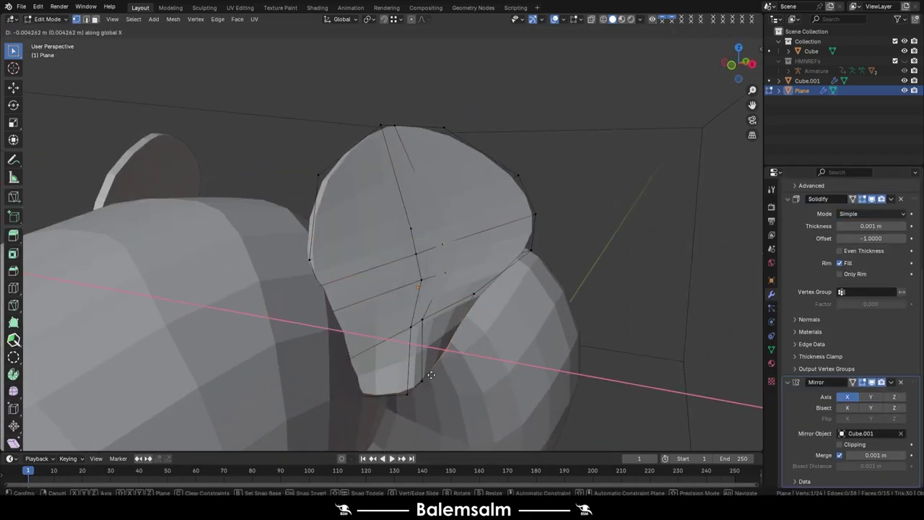
pyautogui.moveTo(521, 275)
pyautogui.mouseDown(button='middle')
pyautogui.moveTo(472, 124)
pyautogui.moveTo(392, 113)
pyautogui.mouseUp(button='middle')
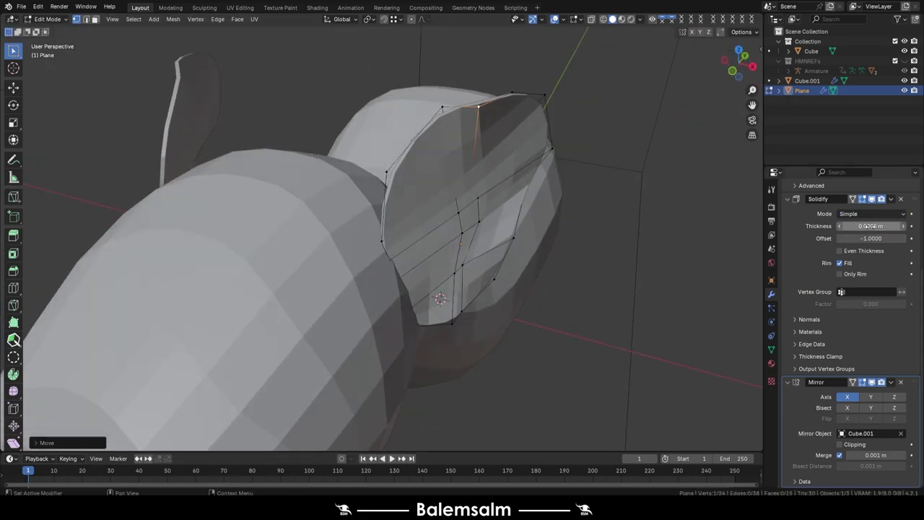
pyautogui.moveTo(462, 253); pyautogui.dragTo(442, 251, button='middle')
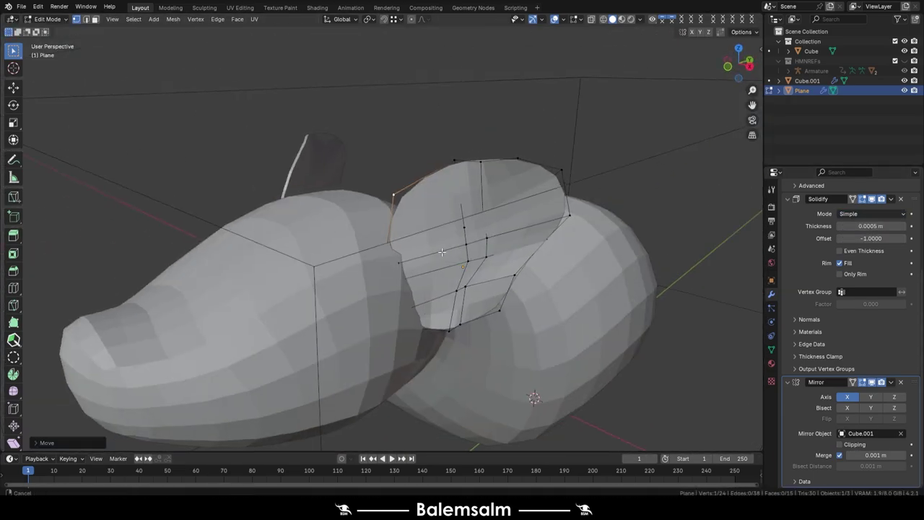
# Cut an edge loop across the ear, move it along X, and slide a vertex to cup it.
pyautogui.hotkey('ctrl', 'r')
pyautogui.click(410, 277)
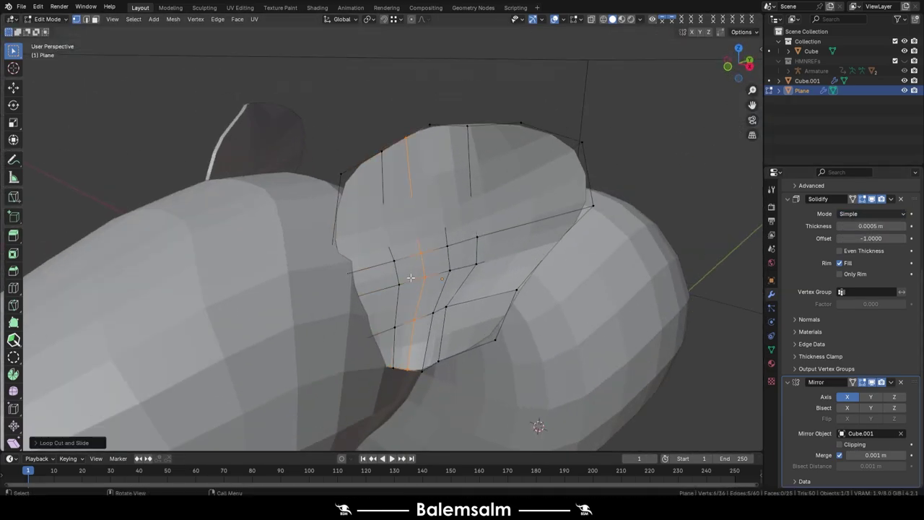
pyautogui.press('g')
pyautogui.press('x')
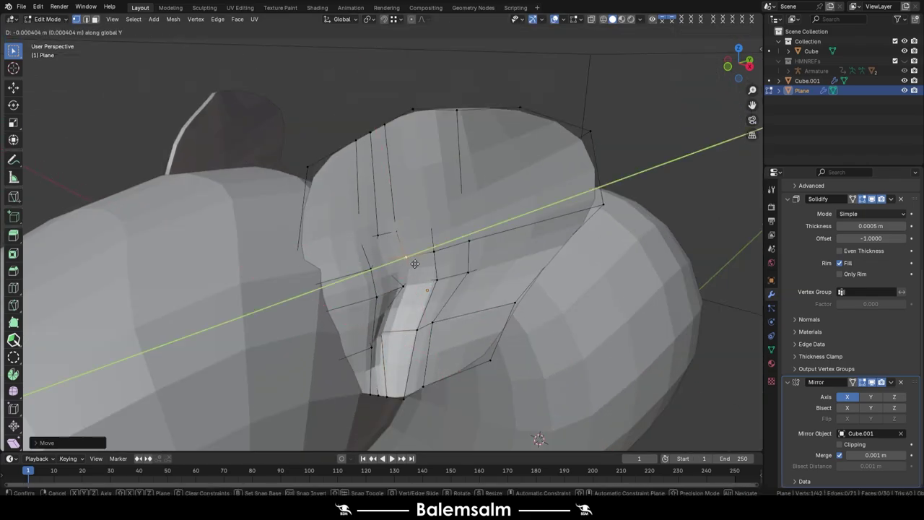
pyautogui.scroll(-5, 388, 265)
pyautogui.moveTo(336, 228); pyautogui.dragTo(400, 291, button='middle')
pyautogui.scroll(5, 400, 291)
pyautogui.hotkey('shift', 'v')
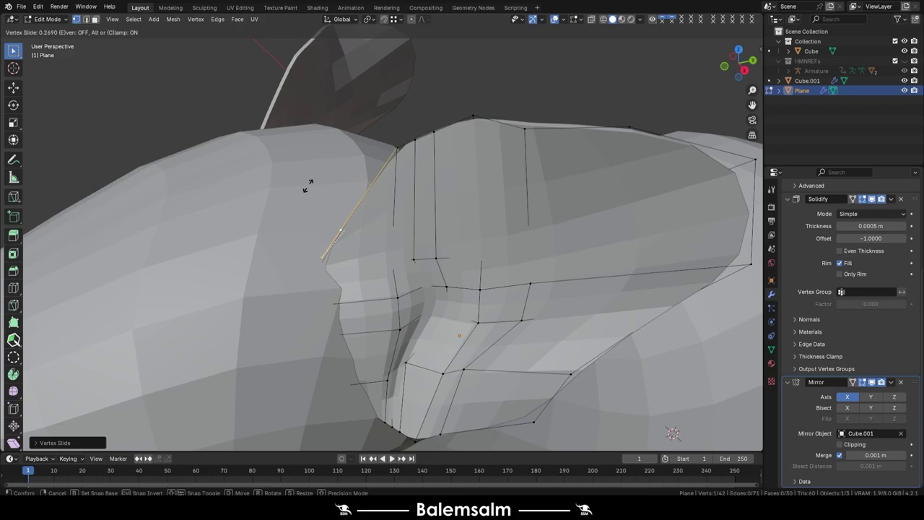
pyautogui.scroll(-5, 448, 135)
pyautogui.moveTo(482, 157); pyautogui.dragTo(380, 321, button='middle')
pyautogui.scroll(5, 380, 321)
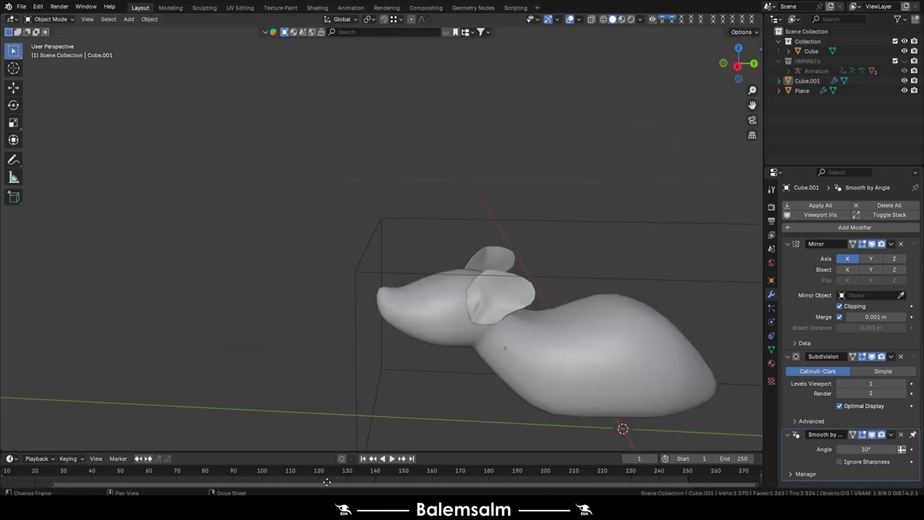
# Apply the Solidify modifier on the ear plane.
pyautogui.moveTo(327, 434)
pyautogui.mouseDown(button='middle')
pyautogui.moveTo(366, 364)
pyautogui.moveTo(405, 346)
pyautogui.mouseUp(button='middle')
pyautogui.scroll(5, 472, 297)
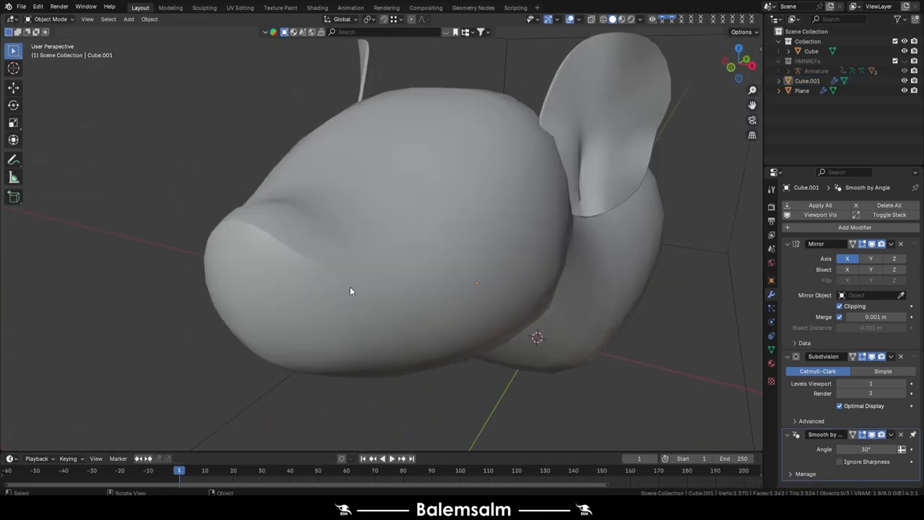
pyautogui.scroll(-5, 350, 286)
pyautogui.click(457, 282)
pyautogui.moveTo(457, 283); pyautogui.dragTo(322, 198, button='middle')
pyautogui.click(322, 198)
pyautogui.click(892, 322)
pyautogui.click(846, 333)
# Isolate the ear mesh, extrude its faces and scale them along Y.
pyautogui.press('Tab')
pyautogui.scroll(3, 315, 261)
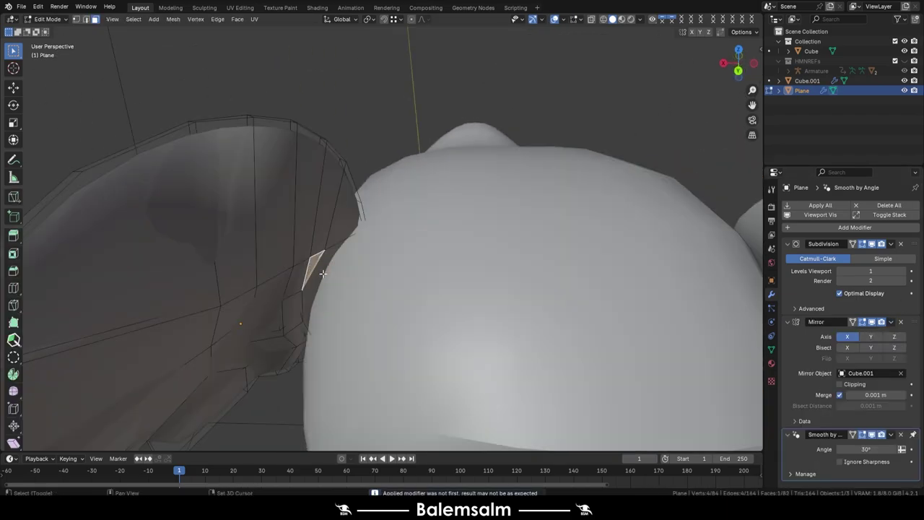
pyautogui.moveTo(315, 261)
pyautogui.mouseDown(button='middle')
pyautogui.moveTo(460, 269)
pyautogui.moveTo(390, 368)
pyautogui.mouseUp(button='middle')
pyautogui.press('KP_Divide')
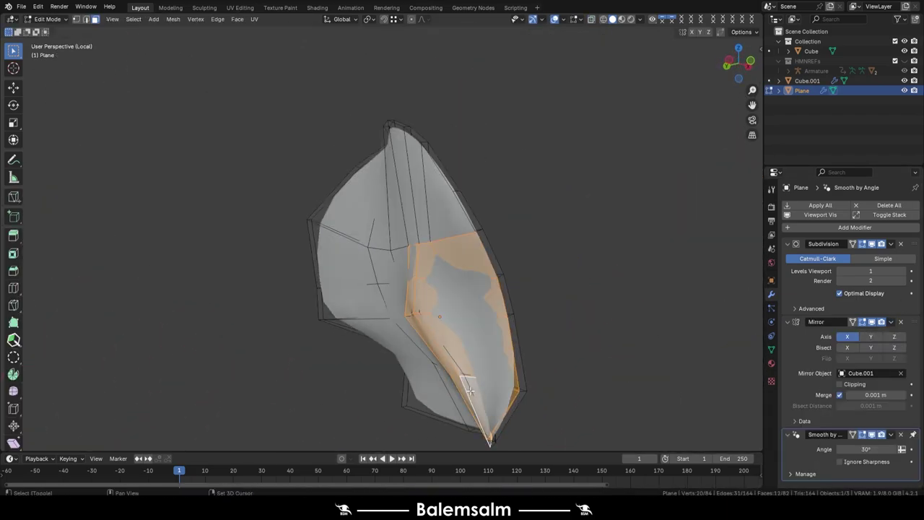
pyautogui.press('e')
pyautogui.press('s')
pyautogui.press('y')
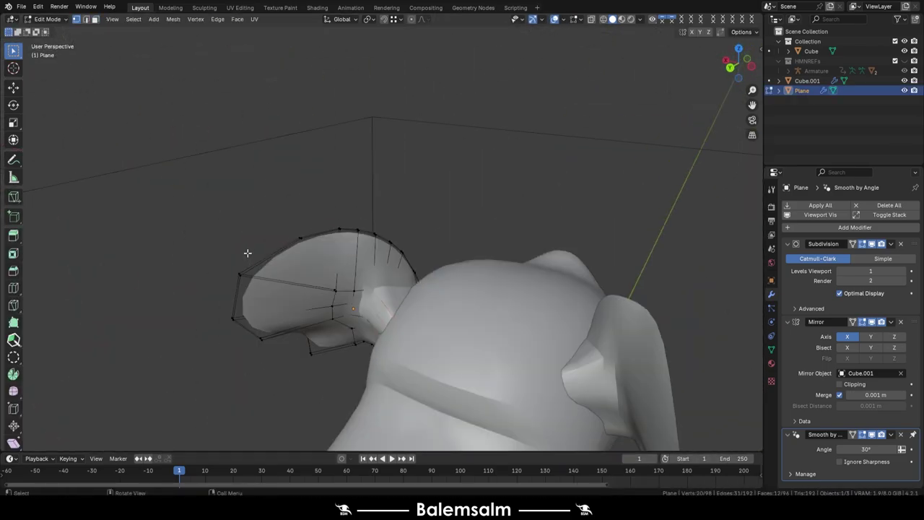
# With proportional editing on, bend the ear along one axis into a cupped shape.
pyautogui.hotkey('shift', 'o')
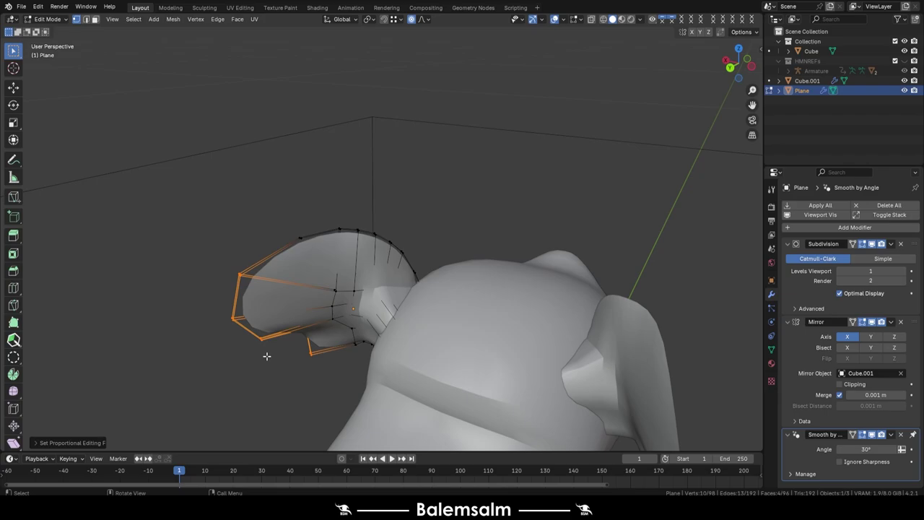
pyautogui.press('g')
pyautogui.press('x')
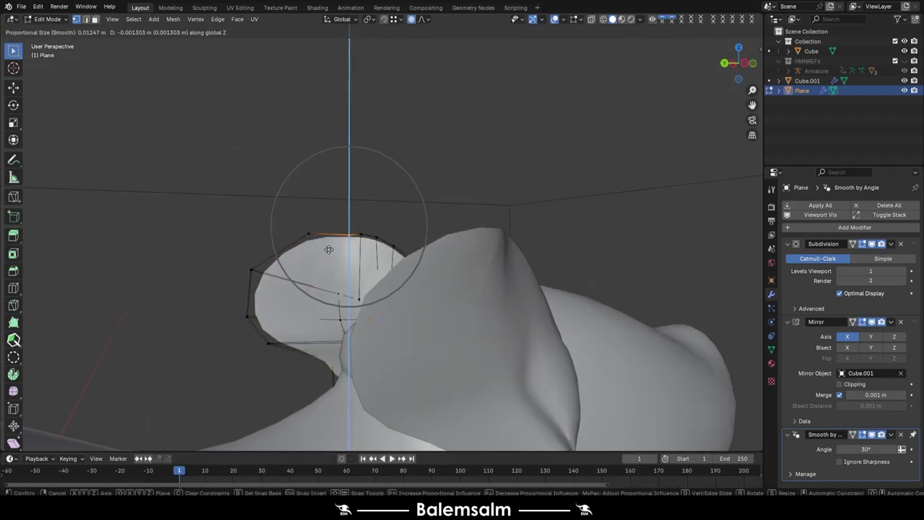
pyautogui.click(329, 249)
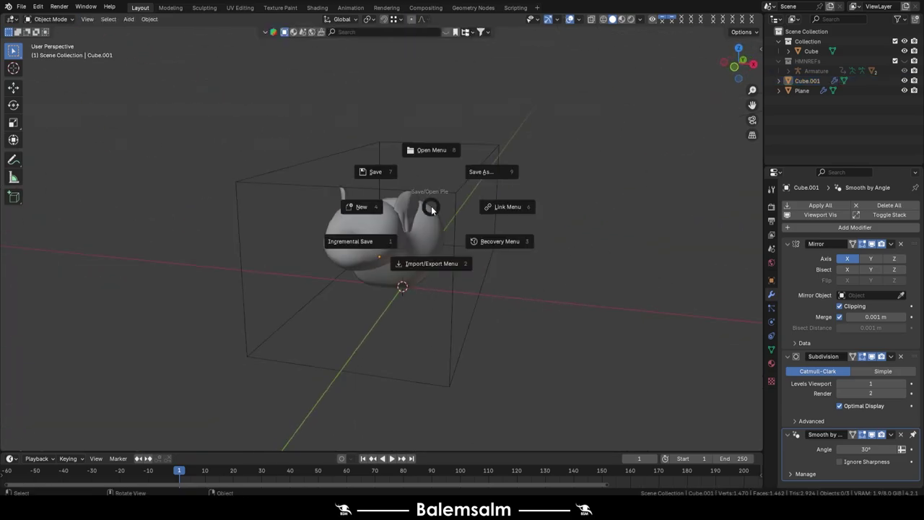
# Add a UV sphere and grid-fill the holes at both of its poles.
pyautogui.hotkey('shift', 'a')
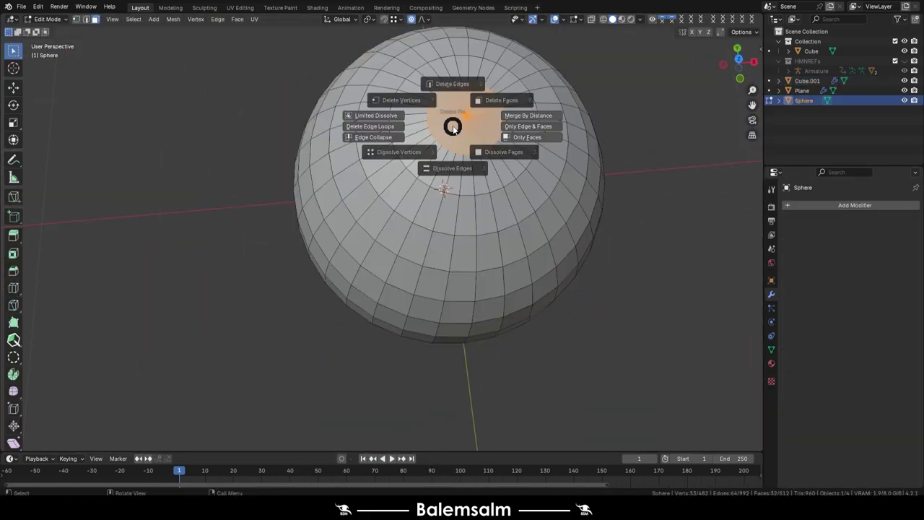
pyautogui.hotkey('ctrl', 'f')
pyautogui.click(465, 261)
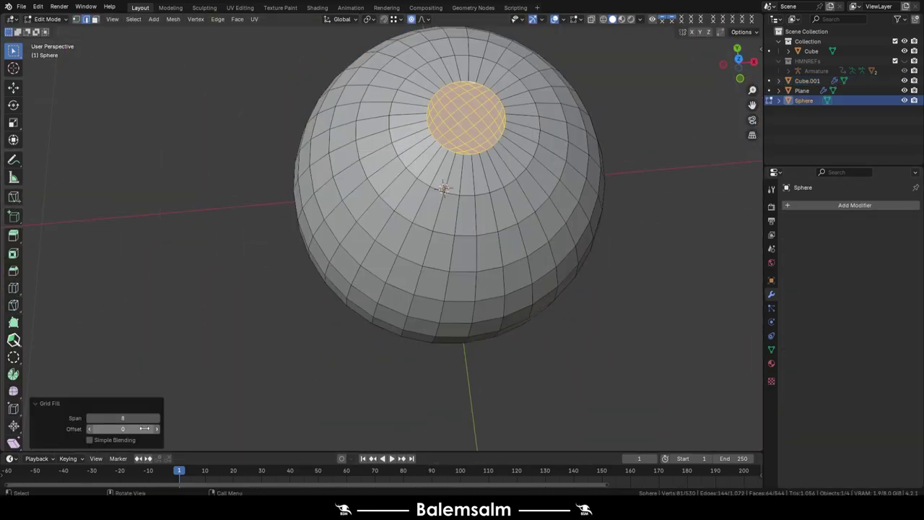
pyautogui.press('x')
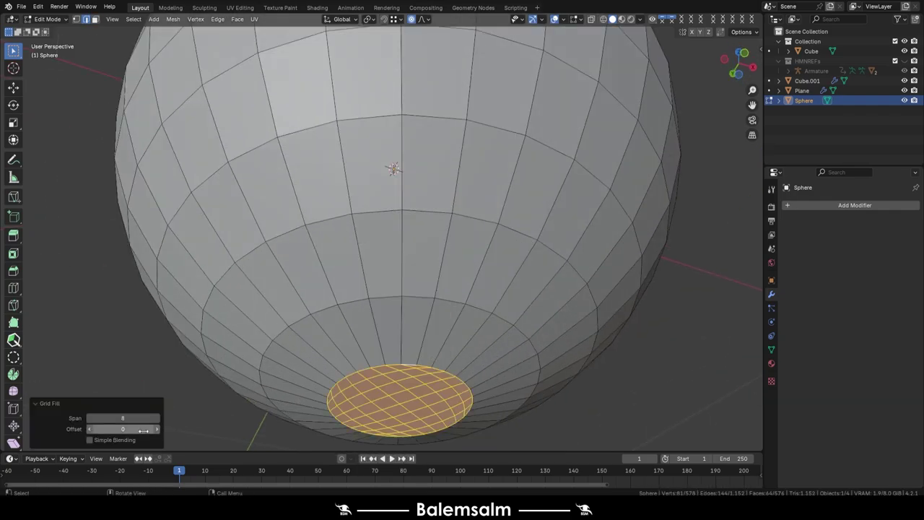
pyautogui.hotkey('ctrl', 'f')
pyautogui.click(366, 330)
# Move the sphere into the eye position on the head.
pyautogui.moveTo(158, 429); pyautogui.dragTo(433, 295, button='middle')
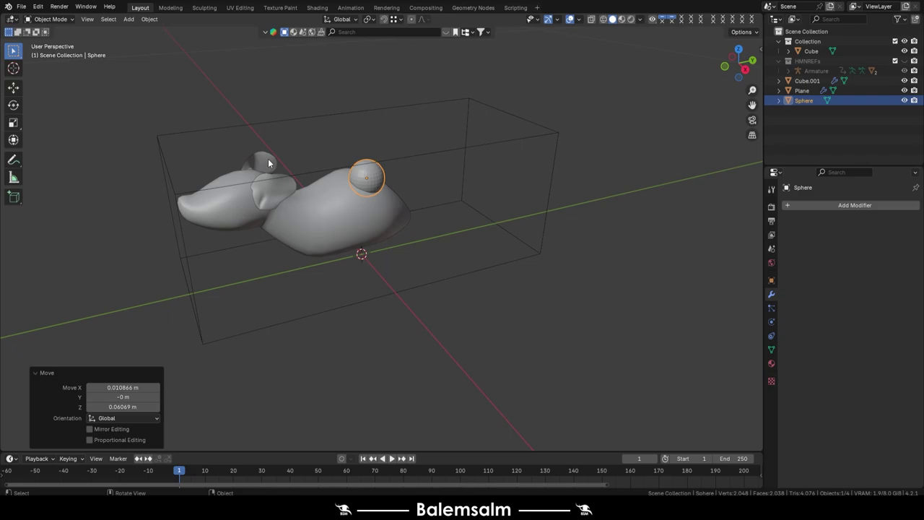
pyautogui.press('g')
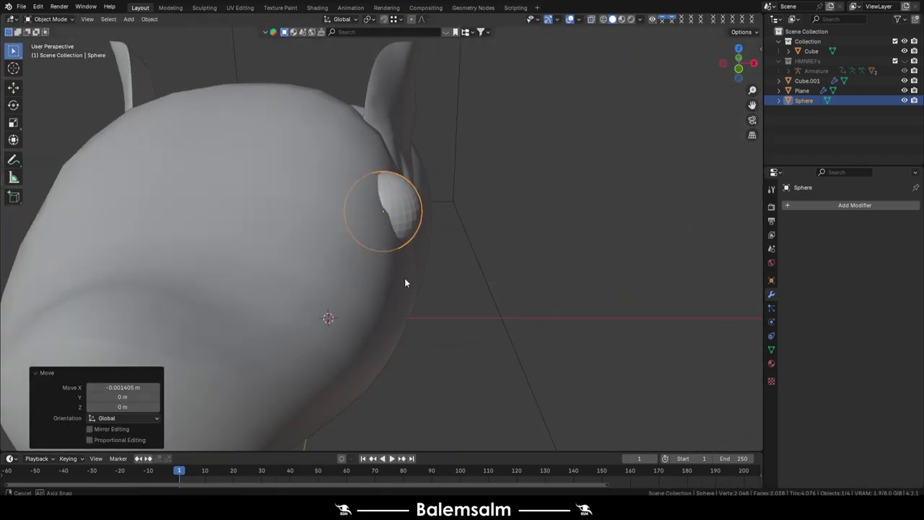
pyautogui.scroll(-5, 417, 245)
pyautogui.moveTo(453, 320); pyautogui.dragTo(381, 324, button='middle')
# Set the body's Boolean Difference to use the sphere, and display the sphere as bounds.
pyautogui.click(268, 191)
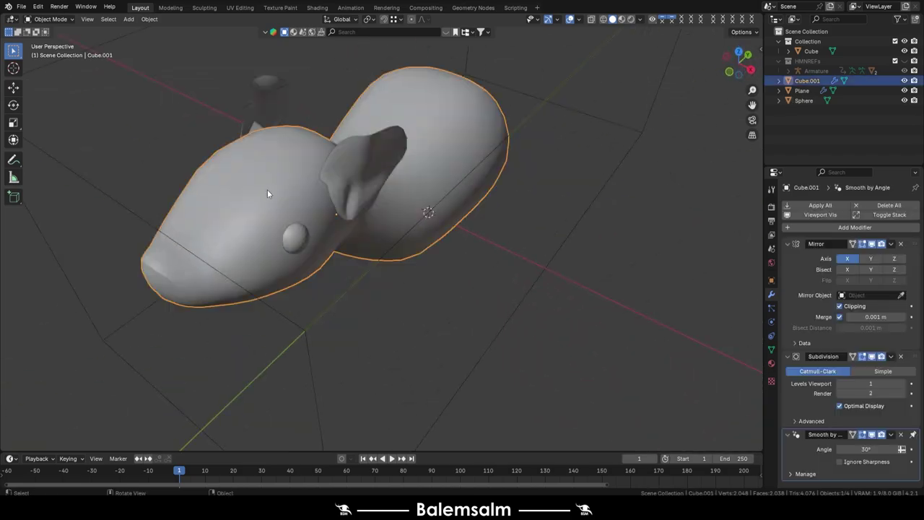
pyautogui.moveTo(267, 191); pyautogui.dragTo(362, 257, button='middle')
pyautogui.scroll(5, 525, 289)
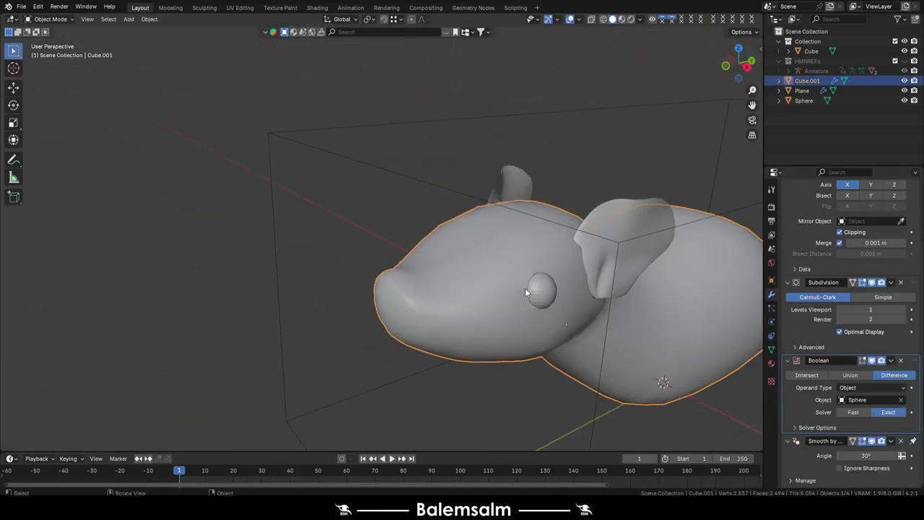
pyautogui.click(332, 240)
pyautogui.click(772, 281)
pyautogui.moveTo(327, 357)
pyautogui.mouseDown(button='middle')
pyautogui.moveTo(299, 398)
pyautogui.moveTo(317, 310)
pyautogui.moveTo(496, 198)
pyautogui.mouseUp(button='middle')
pyautogui.scroll(-5, 299, 398)
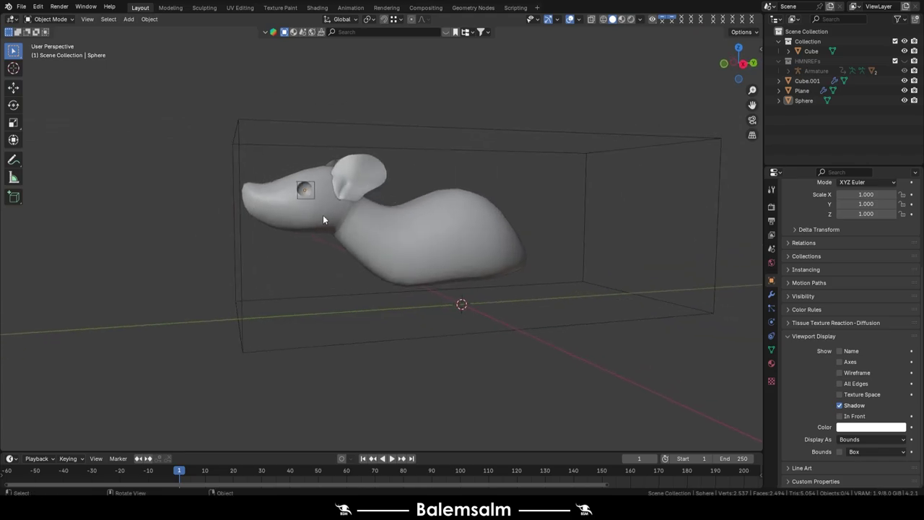
# Add a cylinder in side view, shrink it and place it at the mouse's rear.
pyautogui.press('KP_3')
pyautogui.hotkey('shift', 'a')
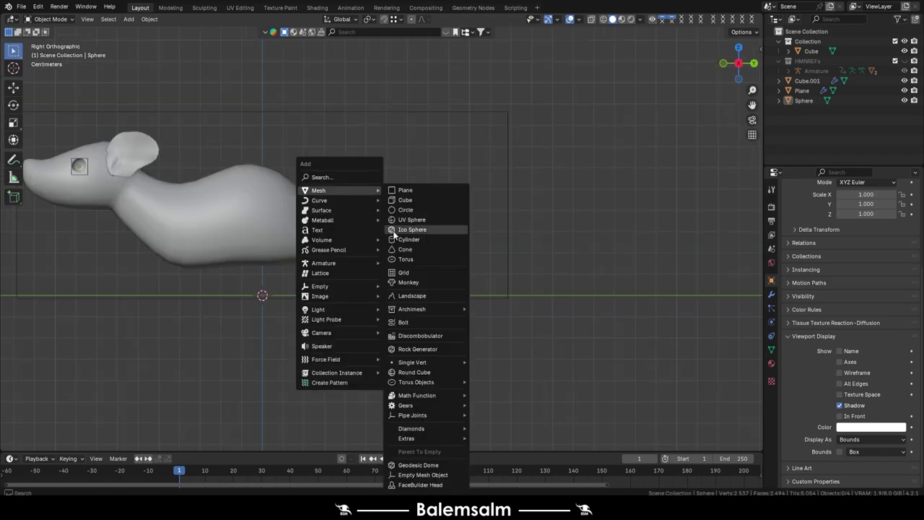
pyautogui.click(404, 239)
pyautogui.press('KP_Decimal')
pyautogui.press('s')
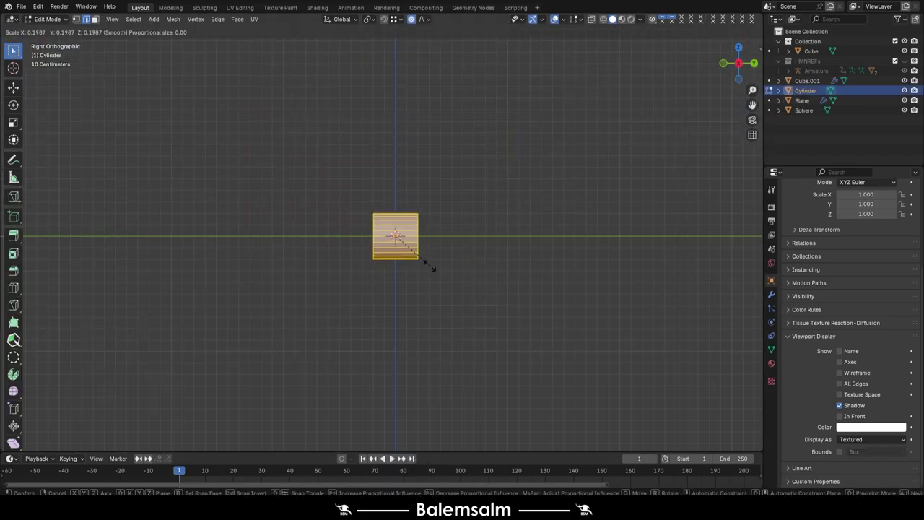
pyautogui.click(425, 260)
pyautogui.press('g')
pyautogui.click(437, 249)
pyautogui.scroll(-2, 413, 310)
pyautogui.scroll(2, 375, 316)
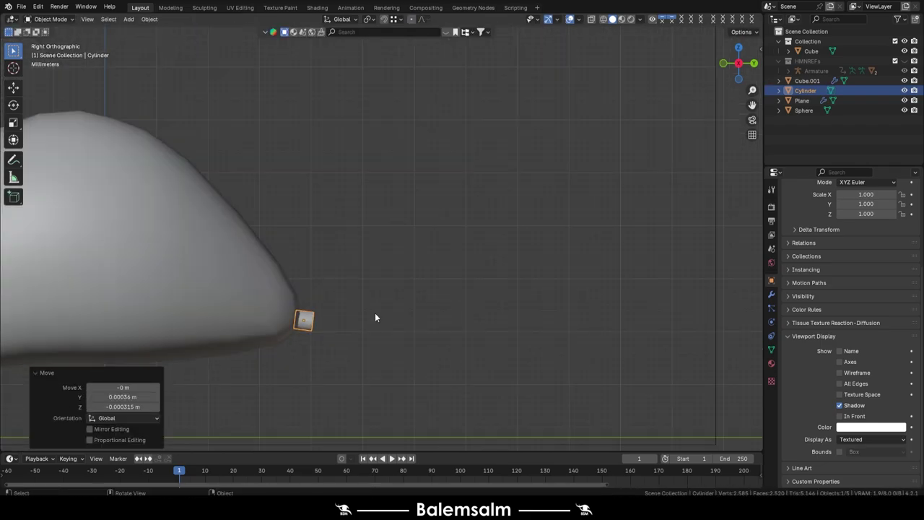
pyautogui.scroll(-1, 376, 293)
pyautogui.scroll(3, 370, 293)
# Reshape the cylinder's mesh in Edit Mode by moving and resizing its geometry.
pyautogui.press('Tab')
pyautogui.press('g')
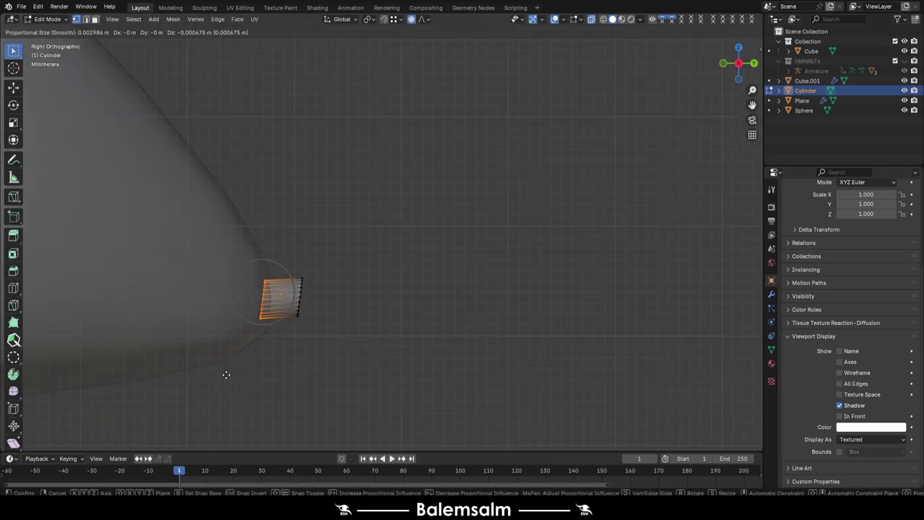
pyautogui.press('s')
pyautogui.click(306, 335)
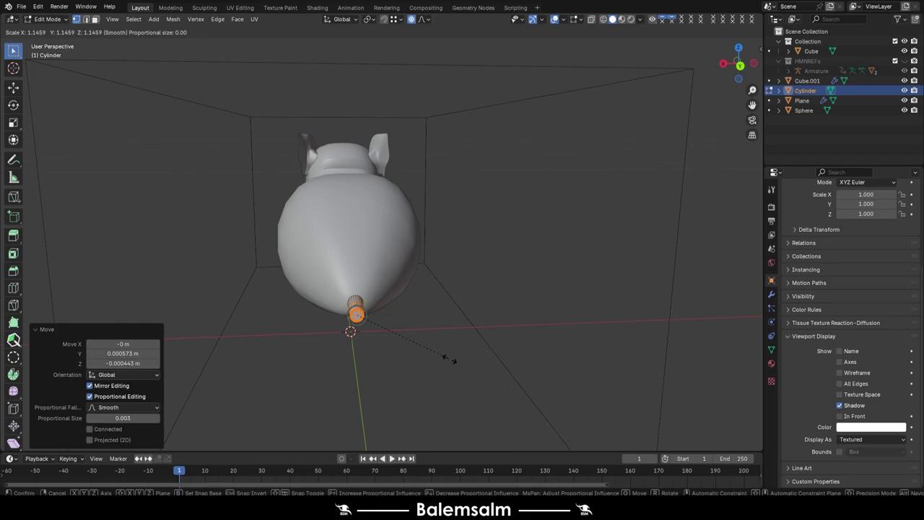
pyautogui.press('Tab')
# Hollow the cylinder with a Solidify modifier, set its wall thickness and smooth its shading.
pyautogui.click(771, 294)
pyautogui.click(855, 228)
pyautogui.click(704, 323)
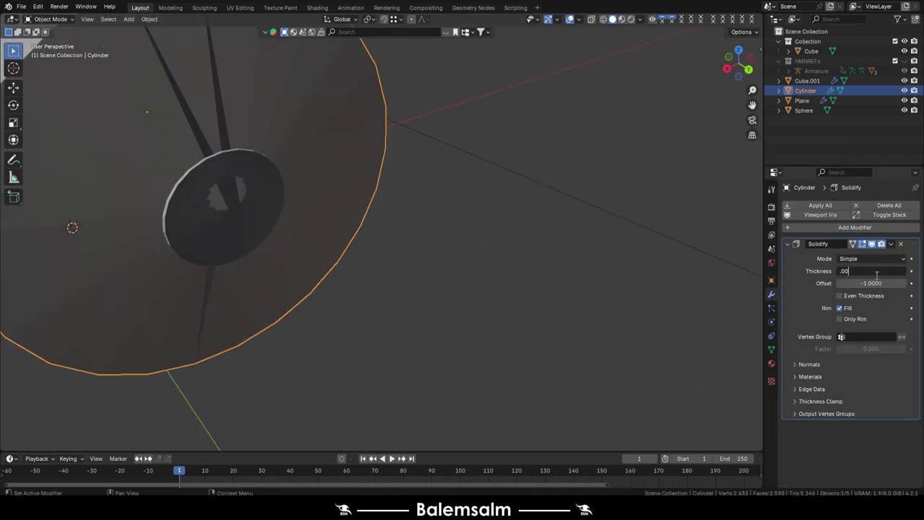
pyautogui.moveTo(896, 271); pyautogui.dragTo(876, 271)
pyautogui.rightClick(365, 239)
pyautogui.click(365, 239)
# Return to side orthographic view and apply the cylinder's transforms so segments stack correctly.
pyautogui.press('`')
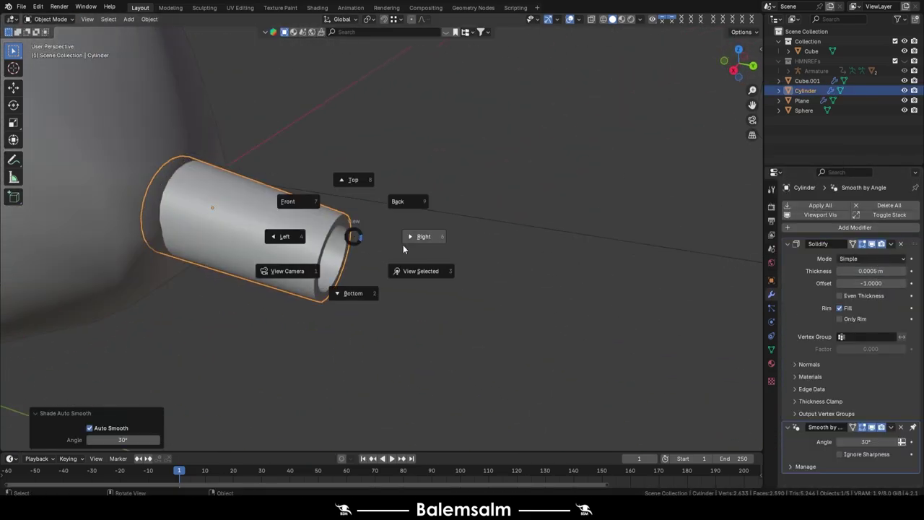
pyautogui.click(403, 245)
pyautogui.hotkey('shift', 'd')
pyautogui.click(459, 300)
pyautogui.click(468, 293)
pyautogui.scroll(-3, 506, 293)
pyautogui.scroll(3, 491, 310)
pyautogui.hotkey('shift', 'd')
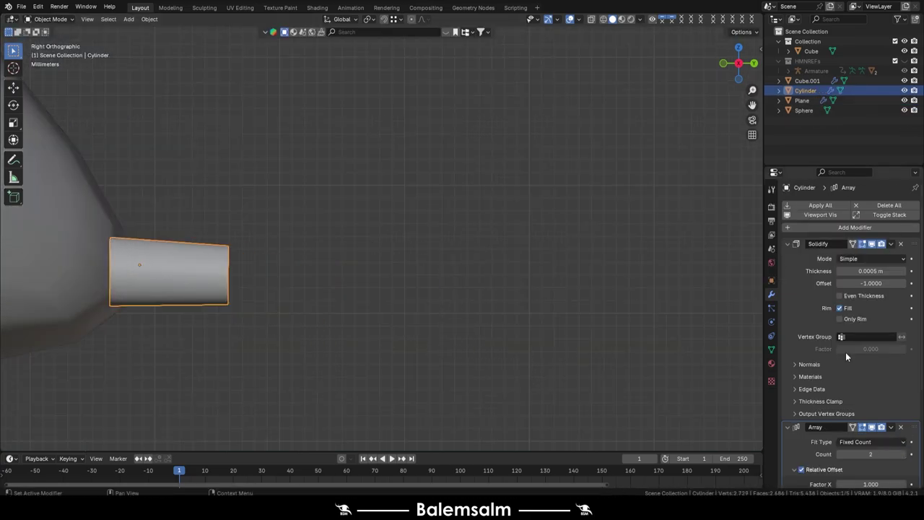
pyautogui.click(320, 296)
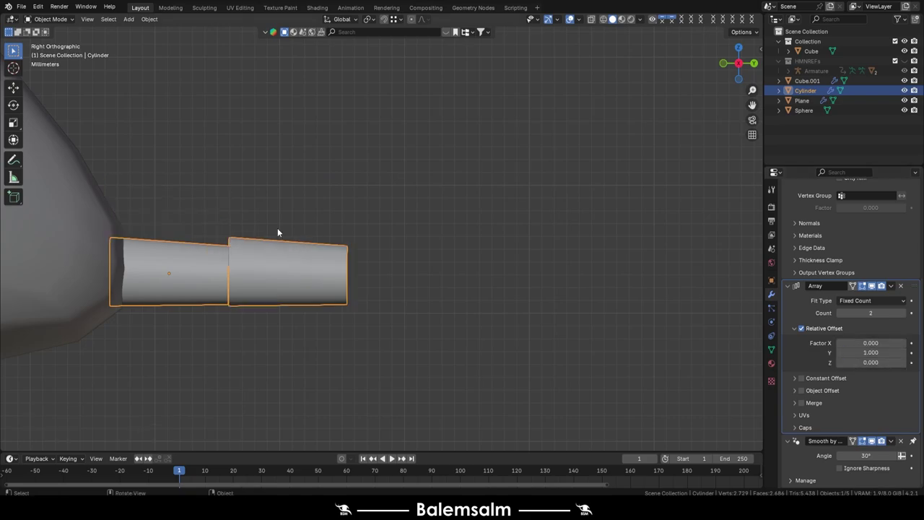
# Shift the tube geometry along Z and raise the Array count to 9 tail segments.
pyautogui.press('Tab')
pyautogui.scroll(3, 277, 232)
pyautogui.press('g')
pyautogui.press('z')
pyautogui.scroll(-5, 389, 170)
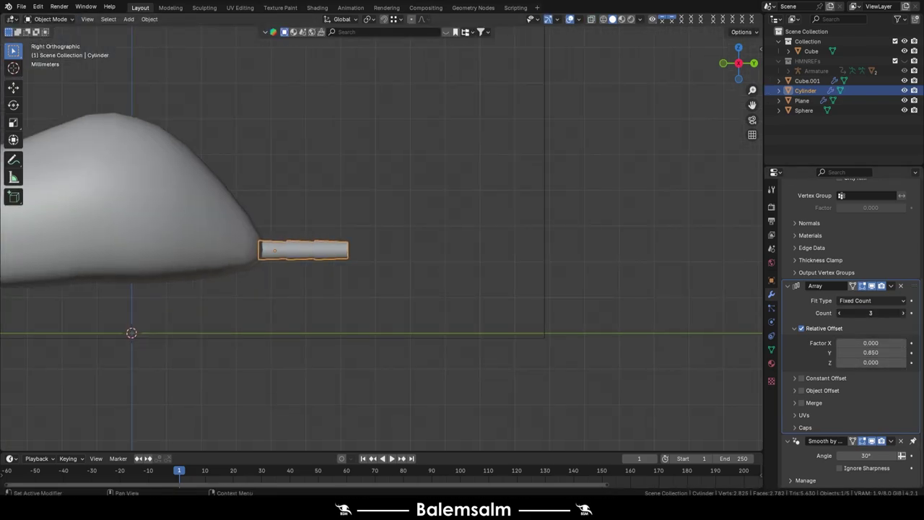
pyautogui.moveTo(871, 313); pyautogui.dragTo(895, 312)
# Select the tail and inspect its connected end segment in Edit Mode.
pyautogui.moveTo(432, 269)
pyautogui.mouseDown(button='middle')
pyautogui.moveTo(455, 241)
pyautogui.moveTo(907, 303)
pyautogui.mouseUp(button='middle')
pyautogui.click(456, 241)
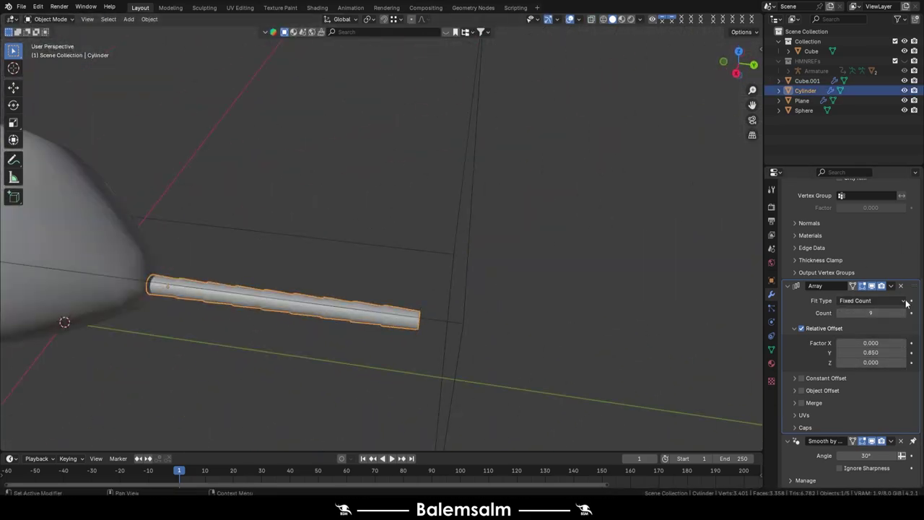
pyautogui.press('Tab')
pyautogui.scroll(2, 342, 316)
pyautogui.hotkey('ctrl', 'l')
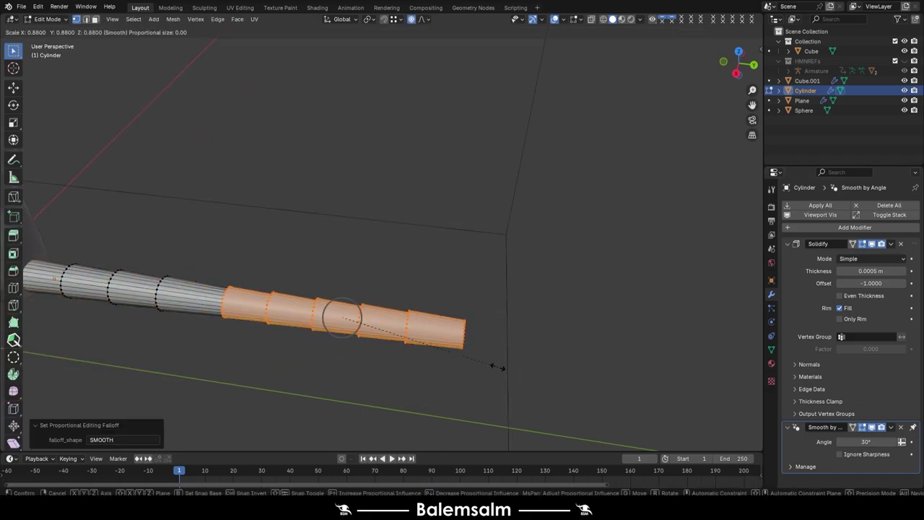
pyautogui.hotkey('alt', 'a')
pyautogui.moveTo(522, 359); pyautogui.dragTo(361, 270, button='middle')
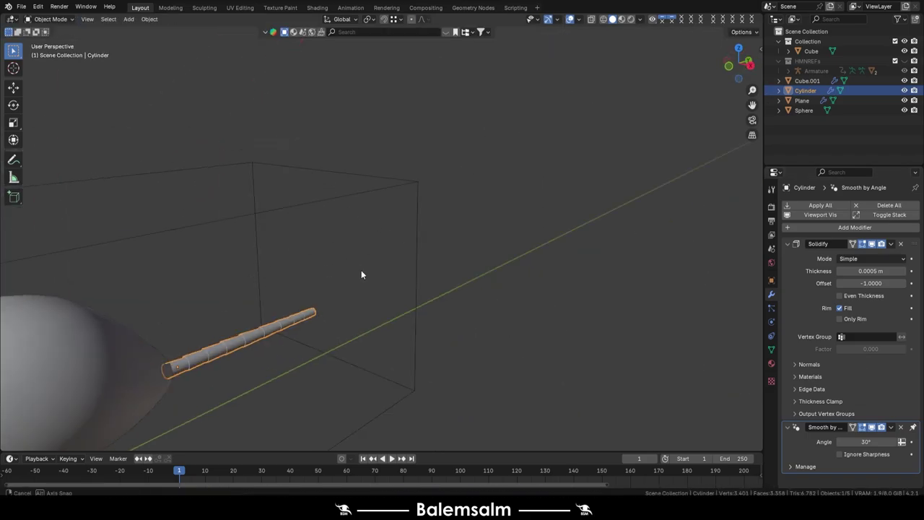
pyautogui.scroll(4, 322, 311)
# Taper and cap the tail end by extruding, shrinking and filling the end ring.
pyautogui.press('e')
pyautogui.rightClick(537, 393)
pyautogui.press('s')
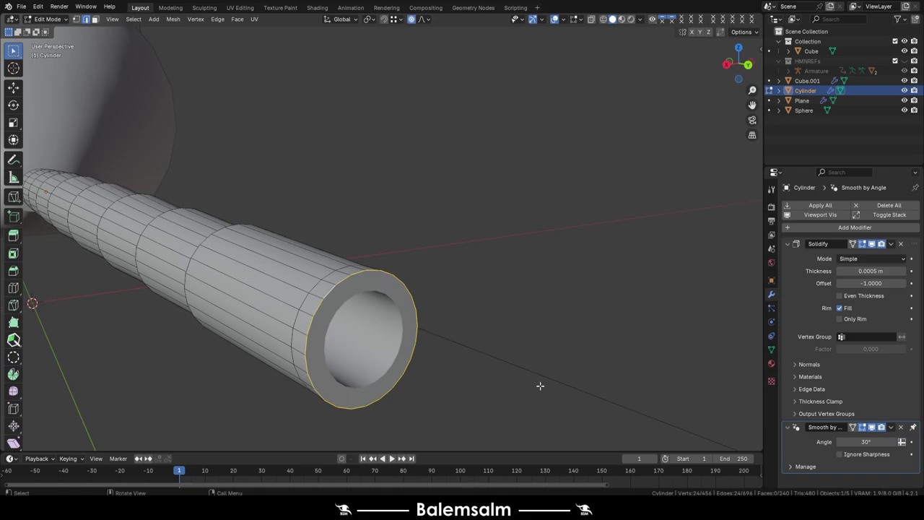
pyautogui.click(497, 359)
pyautogui.press('e')
pyautogui.rightClick(442, 360)
pyautogui.press('f')
pyautogui.press('Tab')
# Save the file and begin adding a new object from the side view.
pyautogui.scroll(-5, 500, 298)
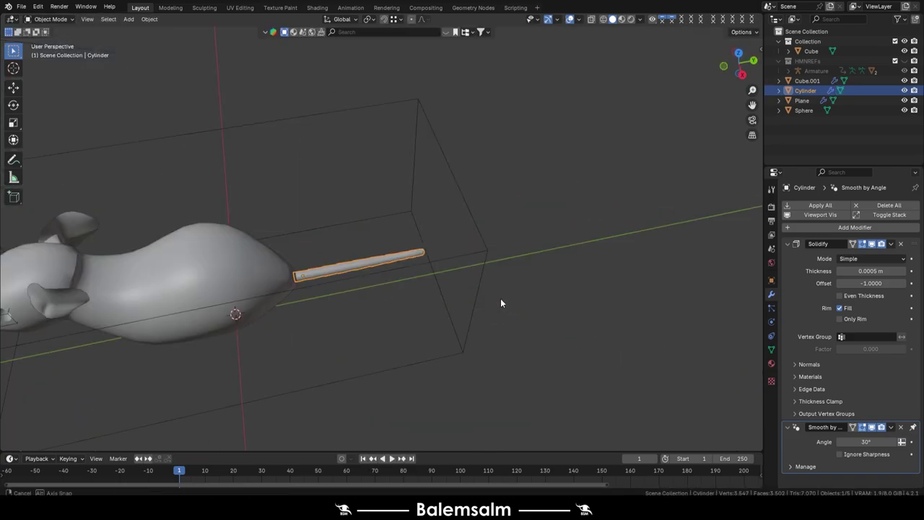
pyautogui.scroll(4, 303, 229)
pyautogui.hotkey('ctrl', 's')
pyautogui.press('KP_3')
pyautogui.hotkey('shift', 'a')
# Add a small cube, round it with Subdivision, move it along X and add a Mirror modifier.
pyautogui.click(365, 231)
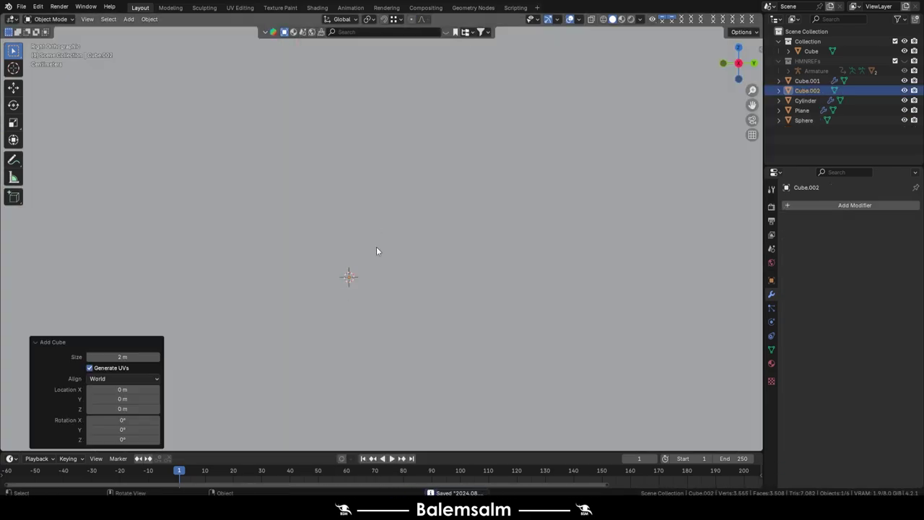
pyautogui.press('s')
pyautogui.press('Return')
pyautogui.click(838, 205)
pyautogui.click(734, 333)
pyautogui.press('g')
pyautogui.press('x')
pyautogui.click(400, 303)
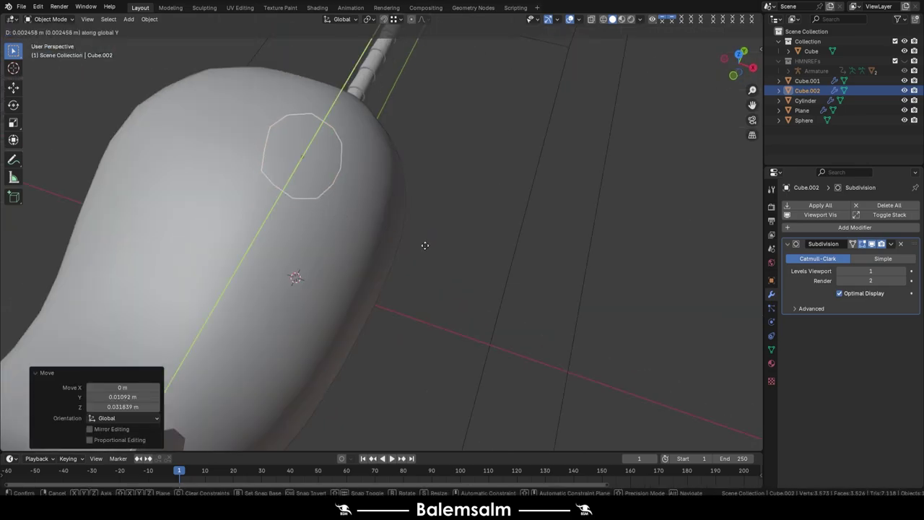
pyautogui.moveTo(400, 303)
pyautogui.mouseDown(button='middle')
pyautogui.moveTo(612, 212)
pyautogui.moveTo(871, 216)
pyautogui.mouseUp(button='middle')
pyautogui.click(856, 227)
pyautogui.click(730, 303)
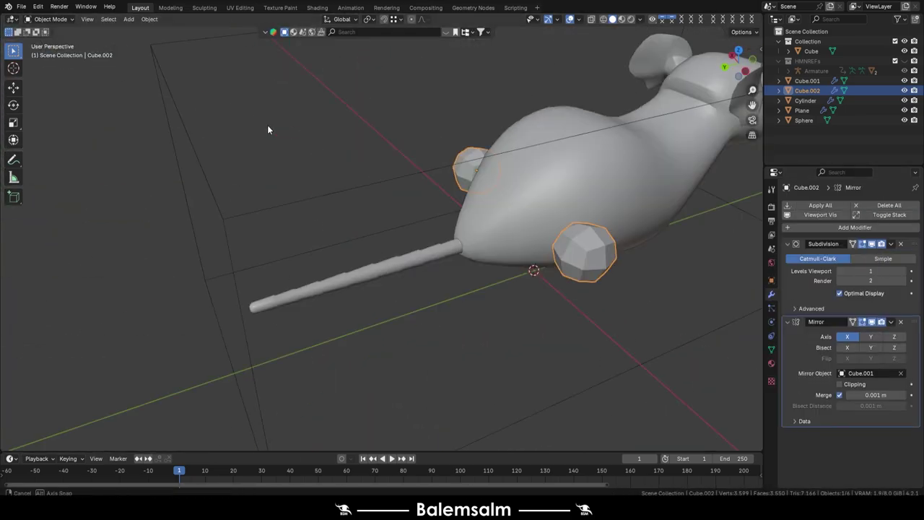
# Slide an edge loop on the cube and shift the leg piece sideways in Edit Mode.
pyautogui.moveTo(267, 125); pyautogui.dragTo(345, 281, button='middle')
pyautogui.press('Tab')
pyautogui.click(424, 253)
pyautogui.moveTo(424, 253); pyautogui.dragTo(370, 272, button='middle')
pyautogui.press('g')
pyautogui.press('x')
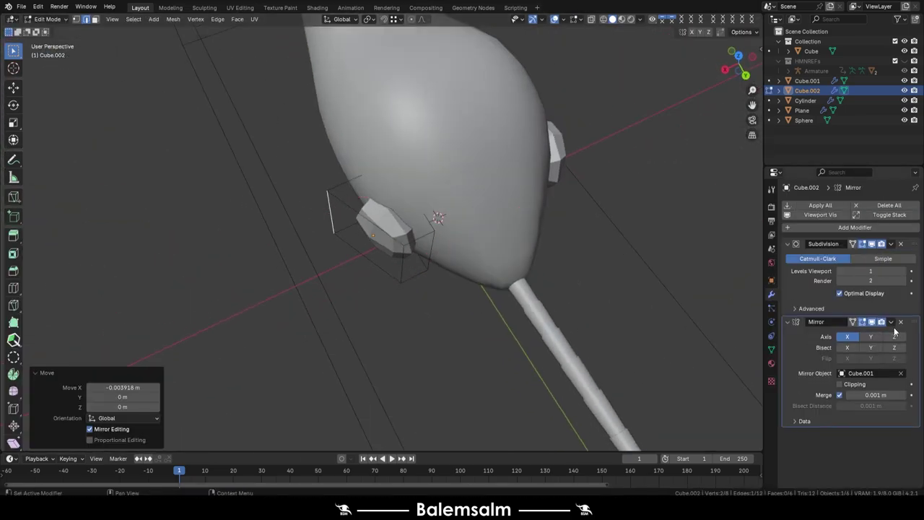
pyautogui.press('KP_3')
pyautogui.press('KP_Decimal')
pyautogui.scroll(-3, 232, 418)
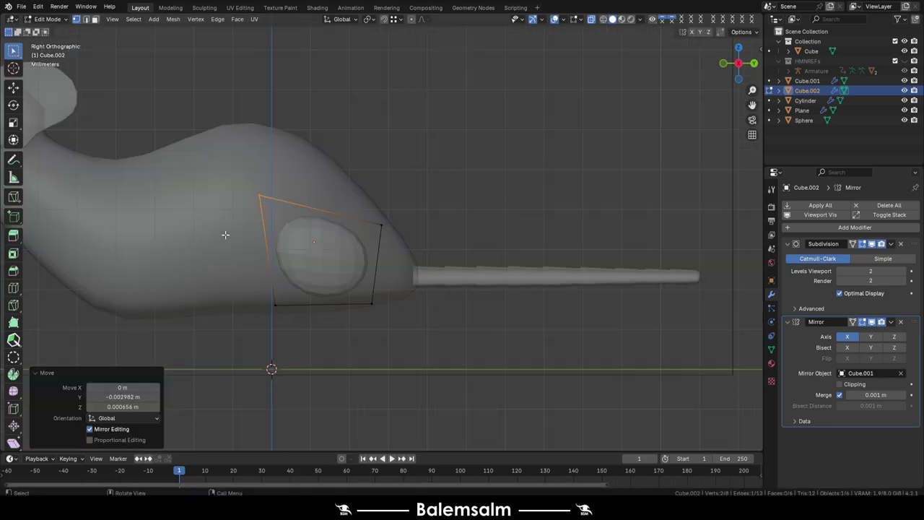
# Reshape the hip pad's vertices along the flank and return to Object Mode.
pyautogui.moveTo(224, 233); pyautogui.dragTo(553, 347, button='middle')
pyautogui.press('g')
pyautogui.press('x')
pyautogui.click(382, 277)
pyautogui.scroll(-3, 381, 278)
pyautogui.moveTo(381, 277); pyautogui.dragTo(556, 151, button='middle')
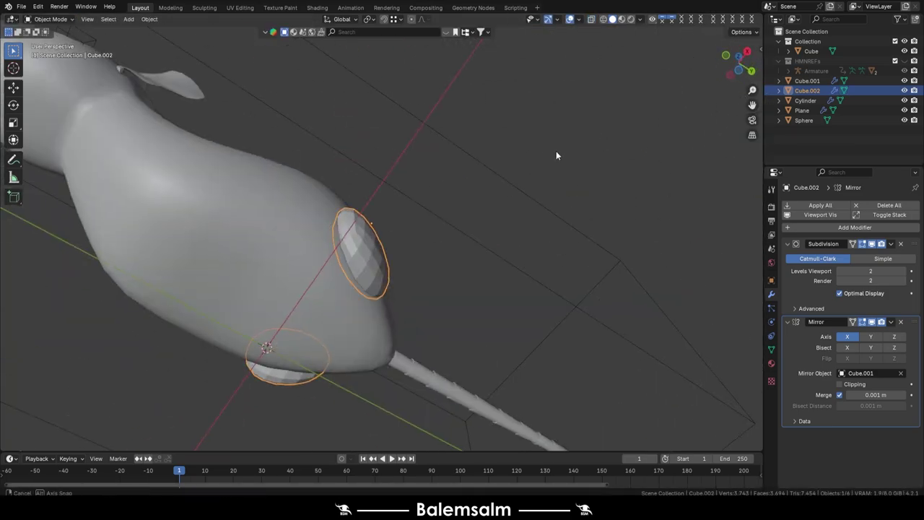
pyautogui.scroll(4, 405, 233)
pyautogui.click(404, 246)
pyautogui.press('Tab')
pyautogui.moveTo(405, 246)
pyautogui.mouseDown(button='middle')
pyautogui.moveTo(367, 278)
pyautogui.moveTo(405, 270)
pyautogui.moveTo(398, 264)
pyautogui.mouseUp(button='middle')
pyautogui.press('Tab')
pyautogui.scroll(-3, 414, 275)
pyautogui.scroll(-2, 399, 264)
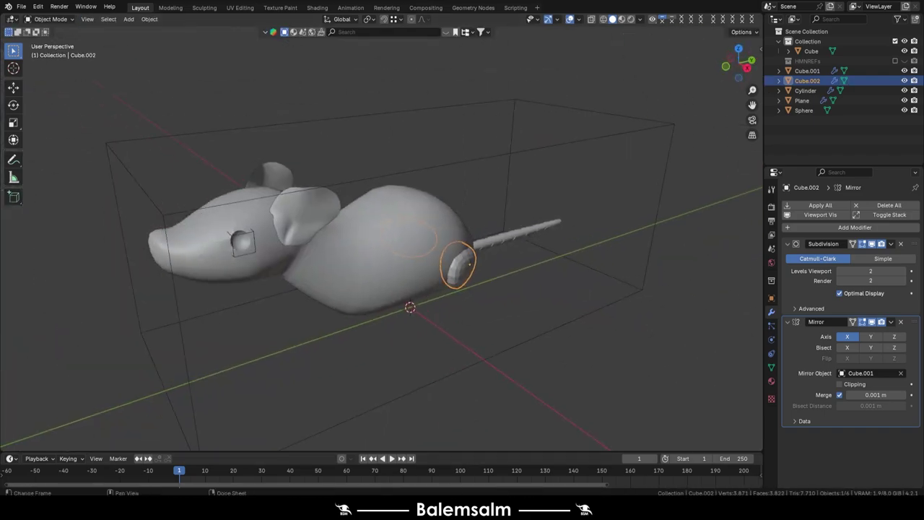
# Duplicate the hip pad, place the copy near the shoulder and give it smooth shading.
pyautogui.hotkey('shift', 'd')
pyautogui.moveTo(405, 304); pyautogui.dragTo(277, 295, button='middle')
pyautogui.press('g')
pyautogui.click(303, 361)
pyautogui.moveTo(303, 361)
pyautogui.mouseDown(button='middle')
pyautogui.moveTo(347, 311)
pyautogui.moveTo(505, 339)
pyautogui.mouseUp(button='middle')
pyautogui.scroll(3, 361, 322)
pyautogui.scroll(-5, 505, 339)
pyautogui.press('a')
pyautogui.click(442, 189)
# Deselect everything and orbit to a lower side angle of the body.
pyautogui.hotkey('alt', 'a')
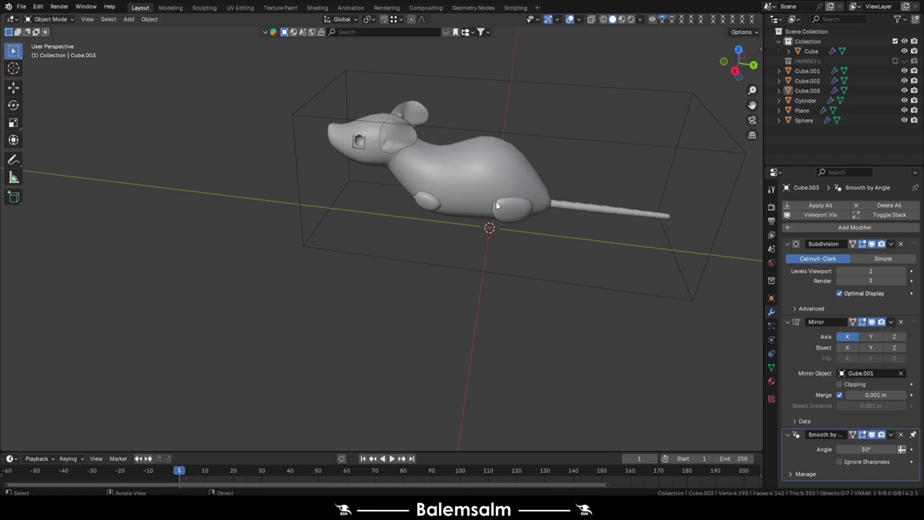
pyautogui.scroll(3, 495, 206)
pyautogui.moveTo(494, 222); pyautogui.dragTo(543, 316, button='middle')
pyautogui.scroll(-2, 543, 315)
pyautogui.scroll(3, 542, 315)
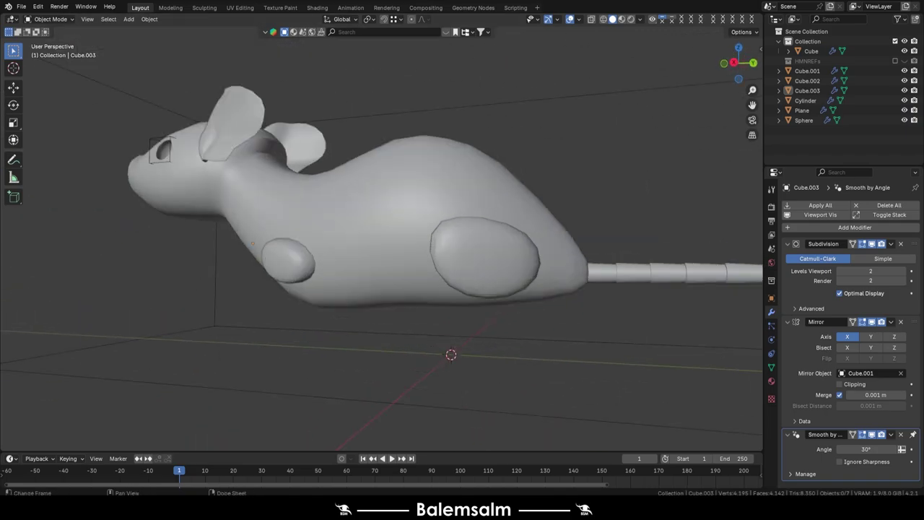
pyautogui.hotkey('shift', 'a')
# Add a new cylinder and scale its mesh down in Edit Mode from the right side.
pyautogui.click(484, 254)
pyautogui.press('Tab')
pyautogui.press('KP_3')
pyautogui.press('s')
pyautogui.click(663, 359)
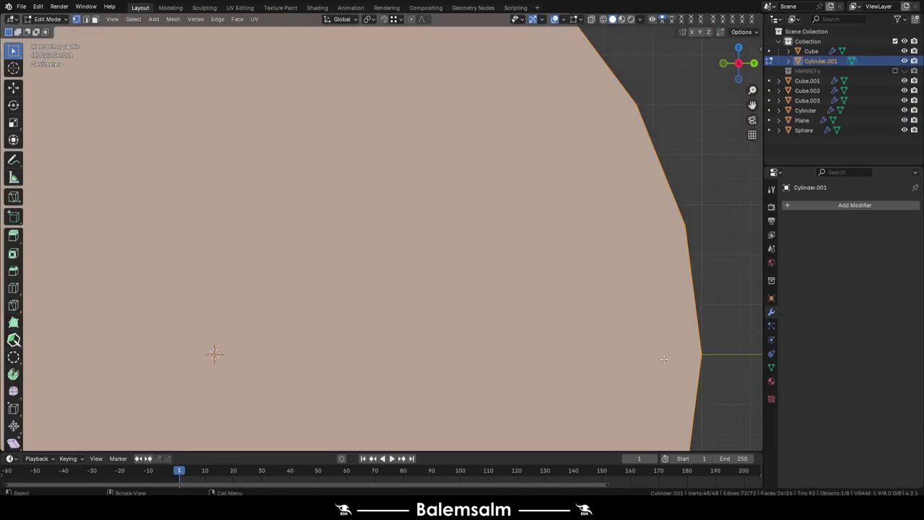
pyautogui.scroll(-5, 663, 359)
pyautogui.press('Tab')
# Place the cylinder under the hip pad and rotate it around Z.
pyautogui.moveTo(351, 166); pyautogui.dragTo(432, 120, button='middle')
pyautogui.press('g')
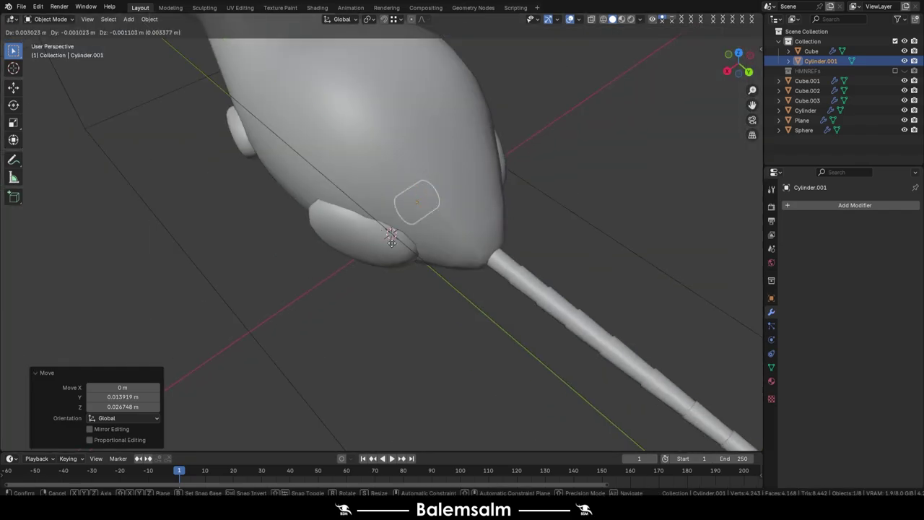
pyautogui.click(391, 239)
pyautogui.scroll(4, 391, 239)
pyautogui.press('r')
pyautogui.press('z')
pyautogui.click(332, 390)
pyautogui.press('g')
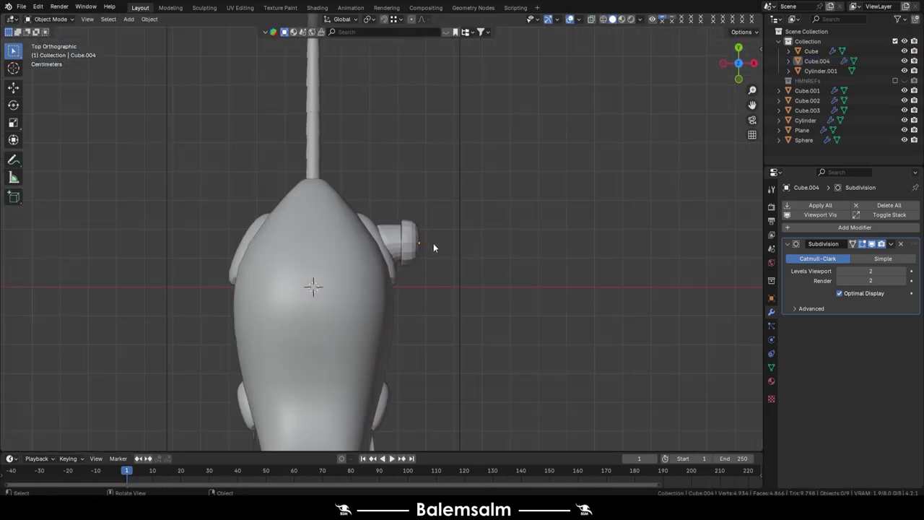
# Turn on X-ray in the back view and move the leg piece by a typed .0 value.
pyautogui.press('`')
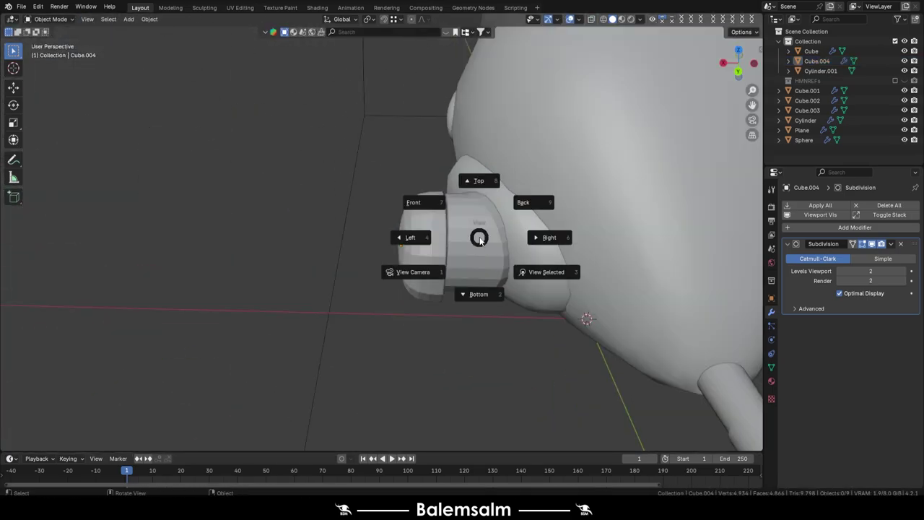
pyautogui.hotkey('alt', 'z')
pyautogui.press('g')
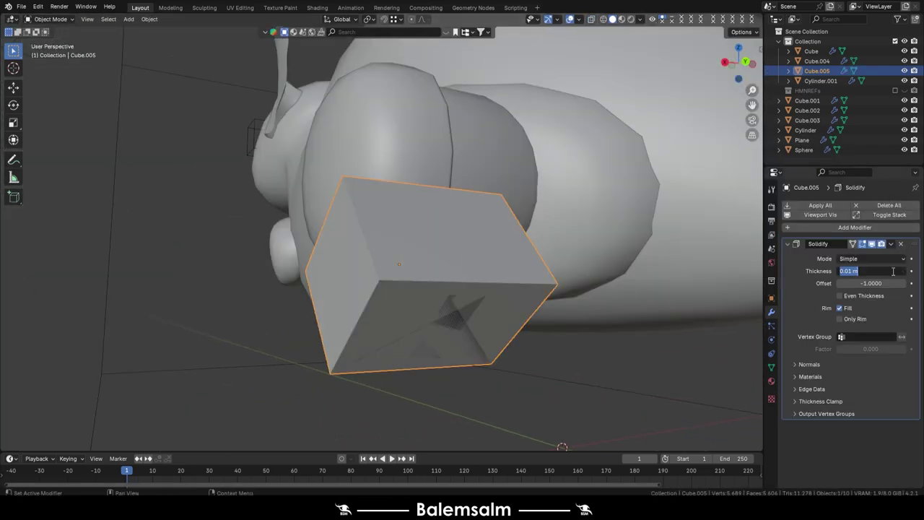
pyautogui.write('.0')
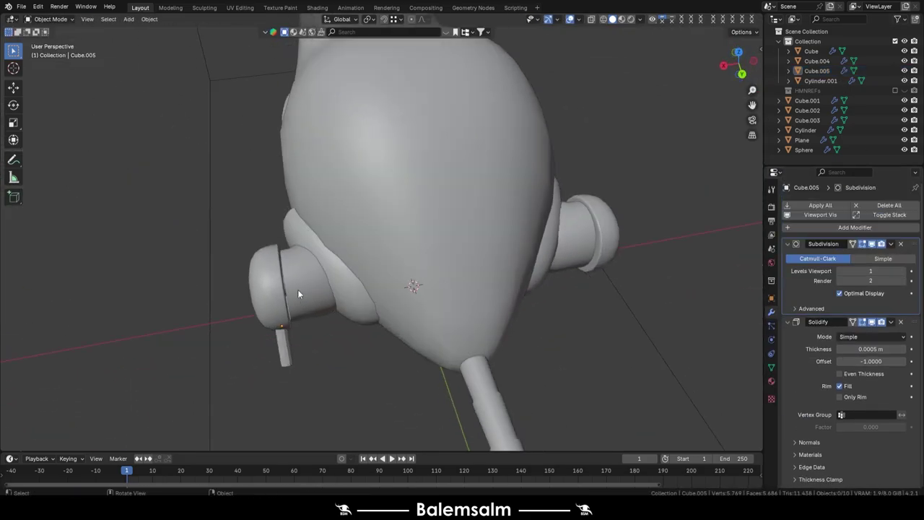
pyautogui.press('`')
# Duplicate the leg segment from the right side view, then orbit into perspective.
pyautogui.click(448, 328)
pyautogui.hotkey('shift', 'd')
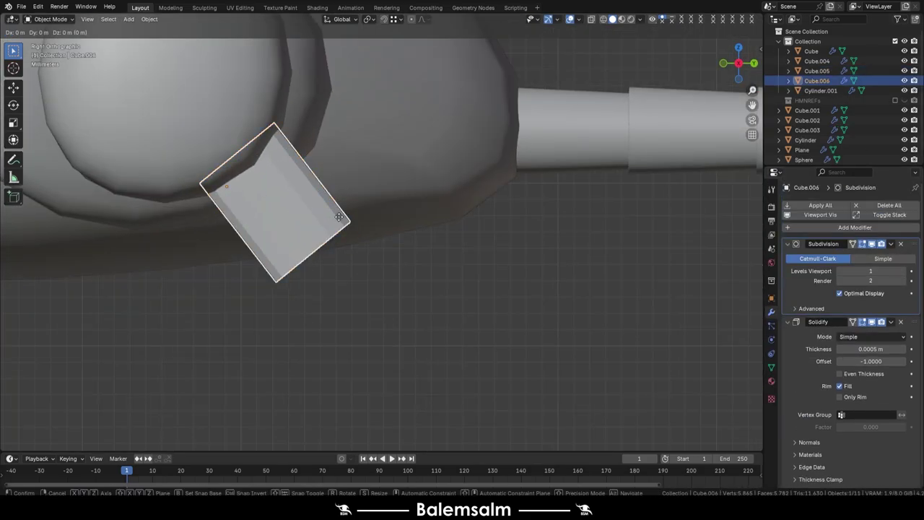
pyautogui.press('Tab')
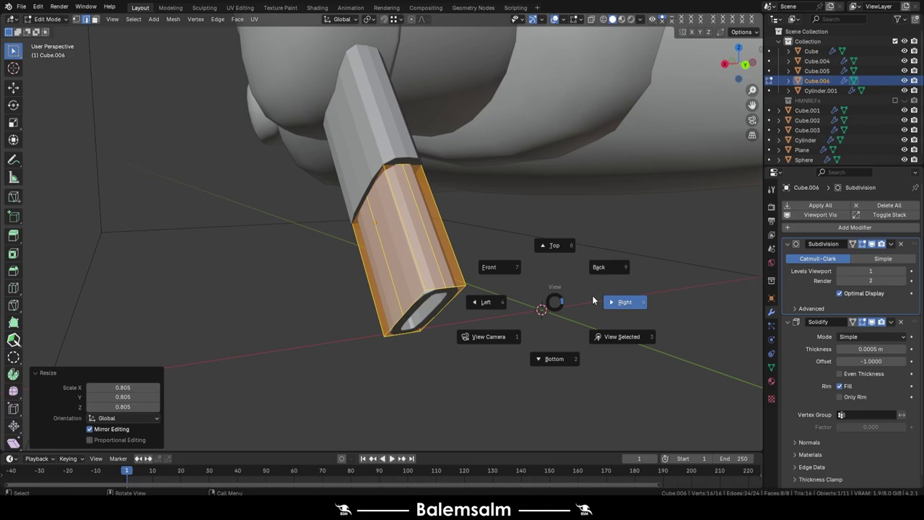
pyautogui.click(593, 301)
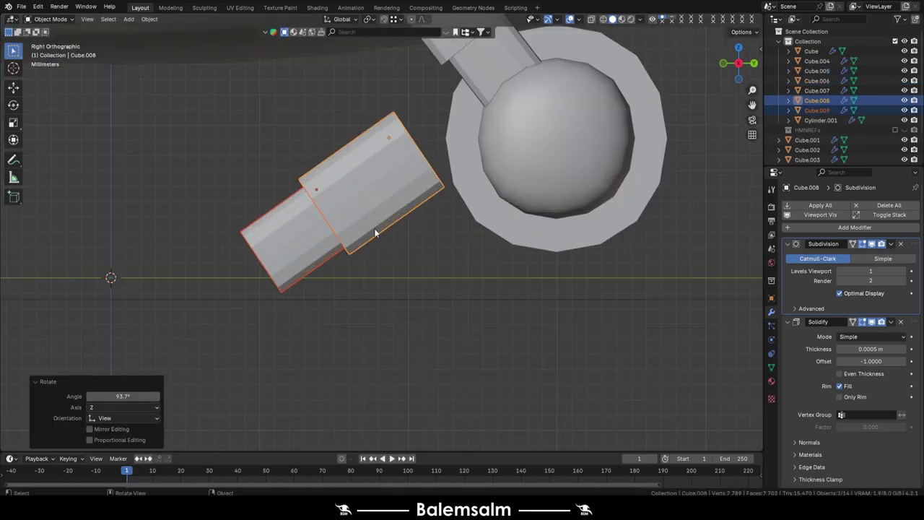
pyautogui.moveTo(370, 194)
pyautogui.mouseDown(button='middle')
pyautogui.moveTo(208, 185)
pyautogui.moveTo(323, 243)
pyautogui.mouseUp(button='middle')
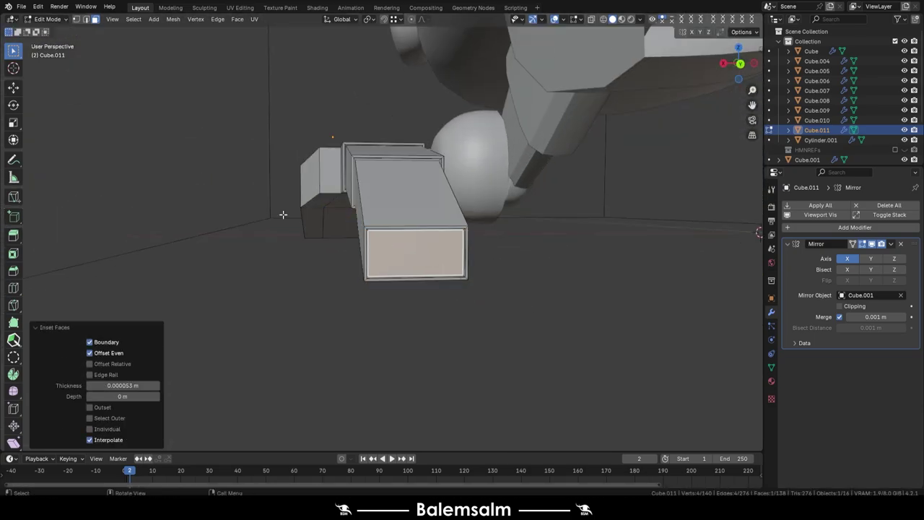
# Orbit the view to inspect the foot block.
pyautogui.moveTo(283, 215); pyautogui.dragTo(269, 318, button='middle')
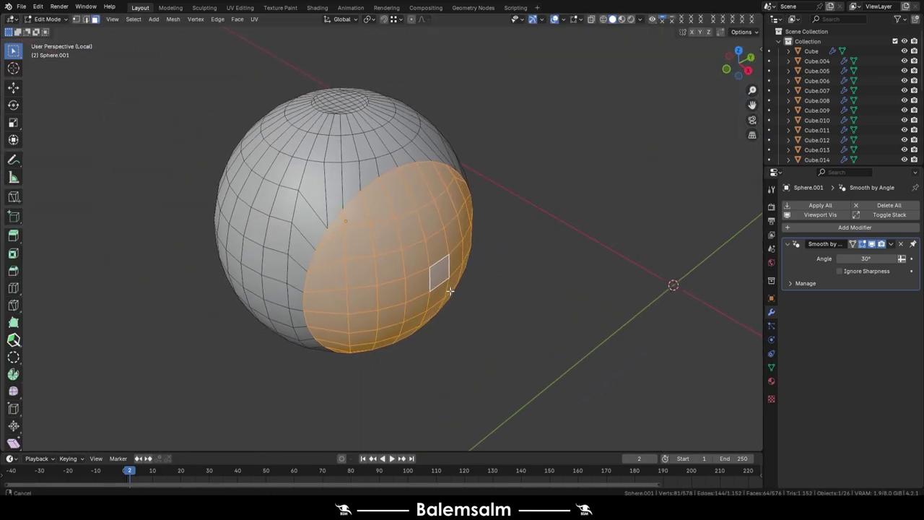
# Extrude and inset the eyeball's front faces, round them into a circle, then exit local view.
pyautogui.press('e')
pyautogui.click(524, 354)
pyautogui.press('i')
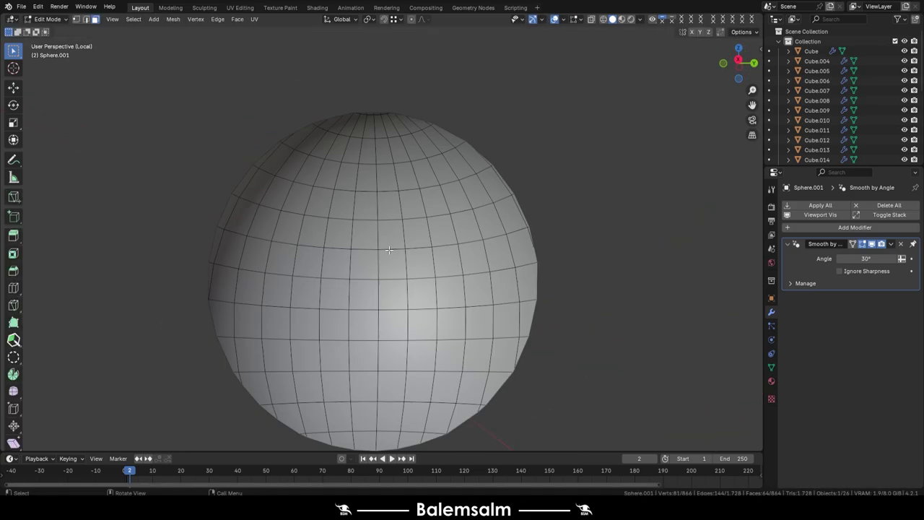
pyautogui.rightClick(376, 268)
pyautogui.click(409, 241)
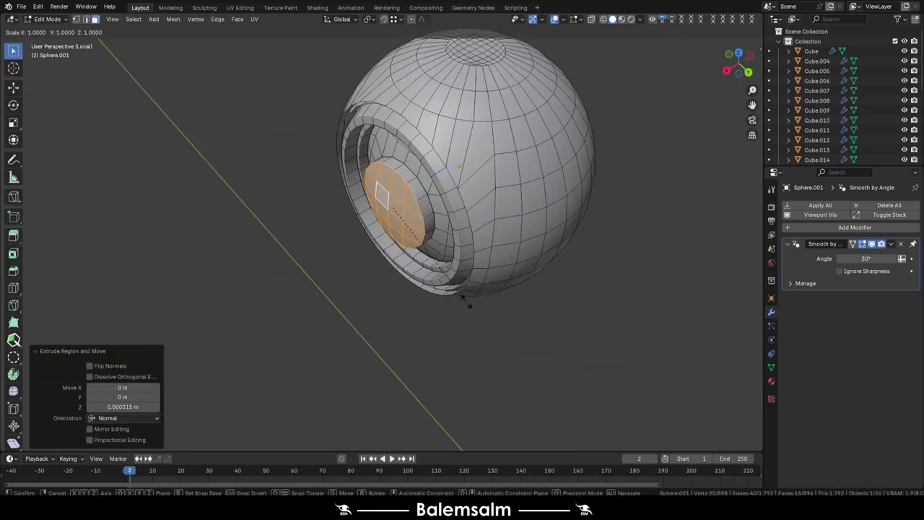
pyautogui.press('Tab')
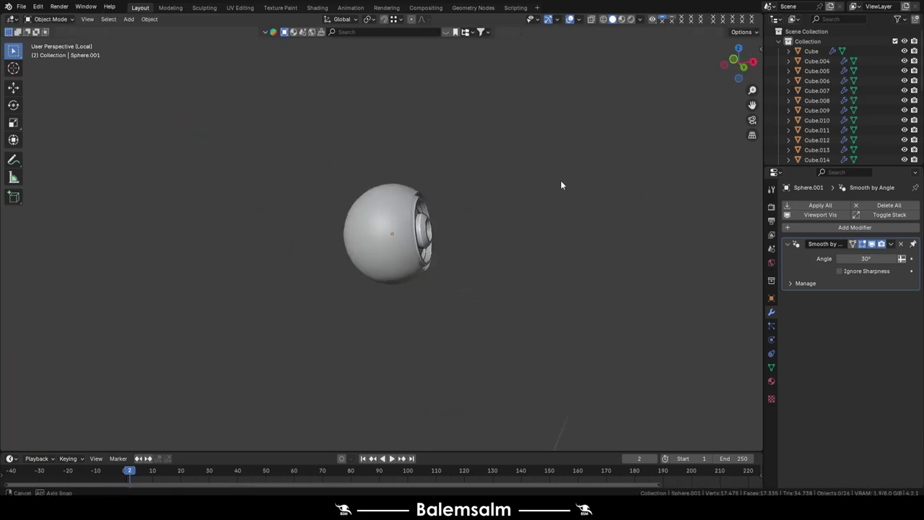
pyautogui.press('KP_Divide')
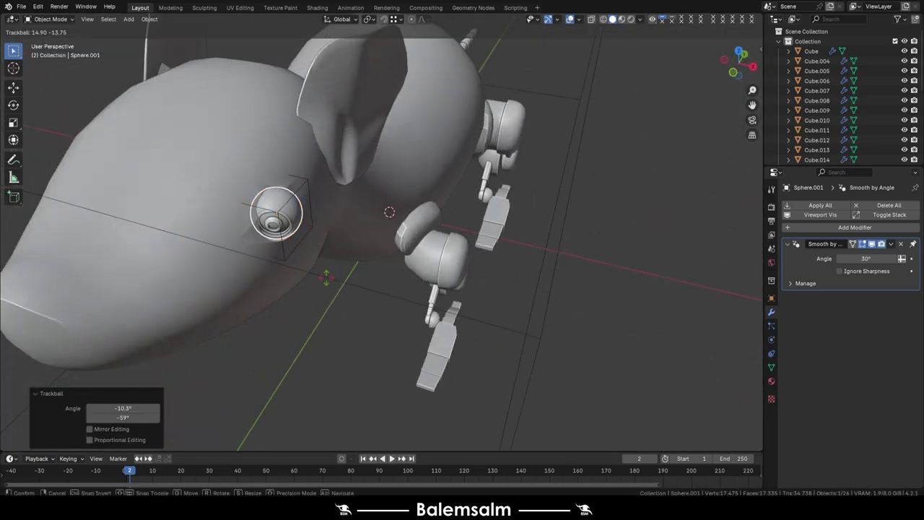
# Select the mouse body (Cube.001) and apply its Subdivision and Boolean modifiers.
pyautogui.moveTo(262, 237); pyautogui.dragTo(306, 282, button='middle')
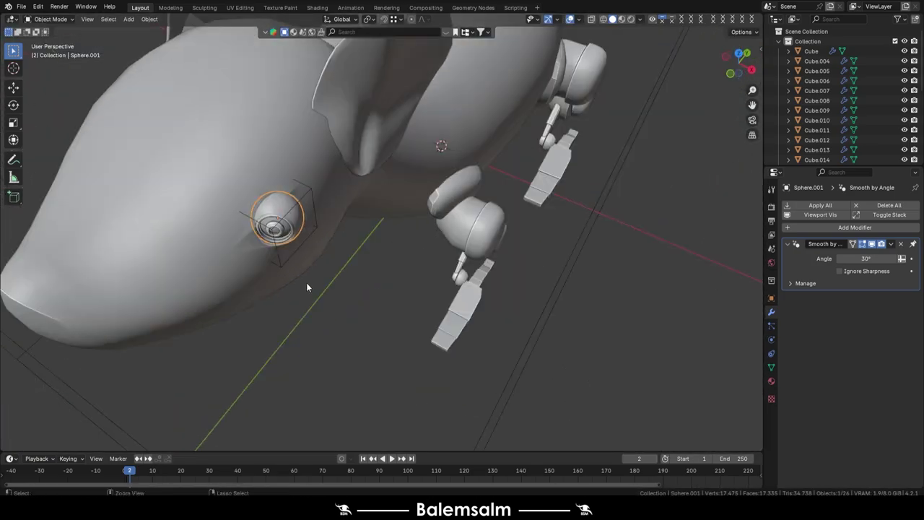
pyautogui.press('KP_3')
pyautogui.click(344, 354)
pyautogui.moveTo(344, 355); pyautogui.dragTo(502, 239, button='middle')
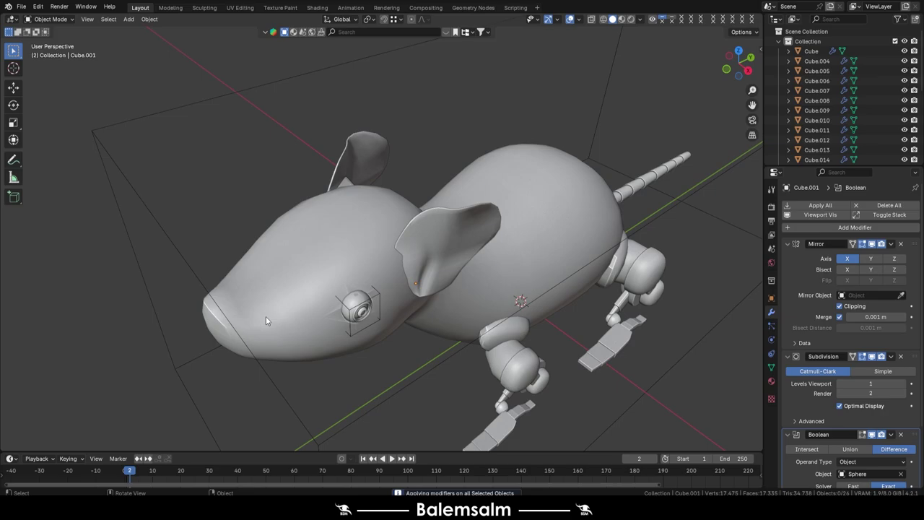
pyautogui.click(805, 206)
pyautogui.click(526, 234)
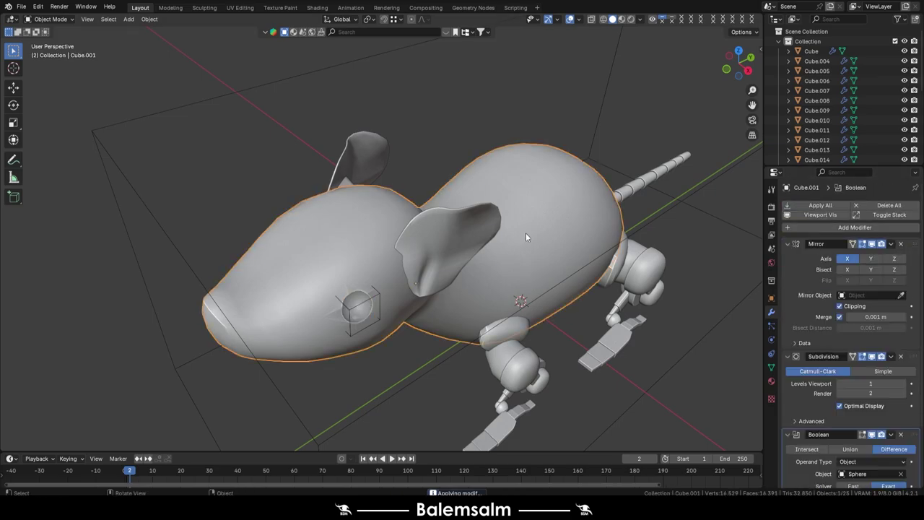
pyautogui.hotkey('ctrl', 'a')
pyautogui.hotkey('ctrl', 'a')
pyautogui.moveTo(541, 262)
pyautogui.mouseDown(button='middle')
pyautogui.moveTo(481, 288)
pyautogui.moveTo(895, 345)
pyautogui.mouseUp(button='middle')
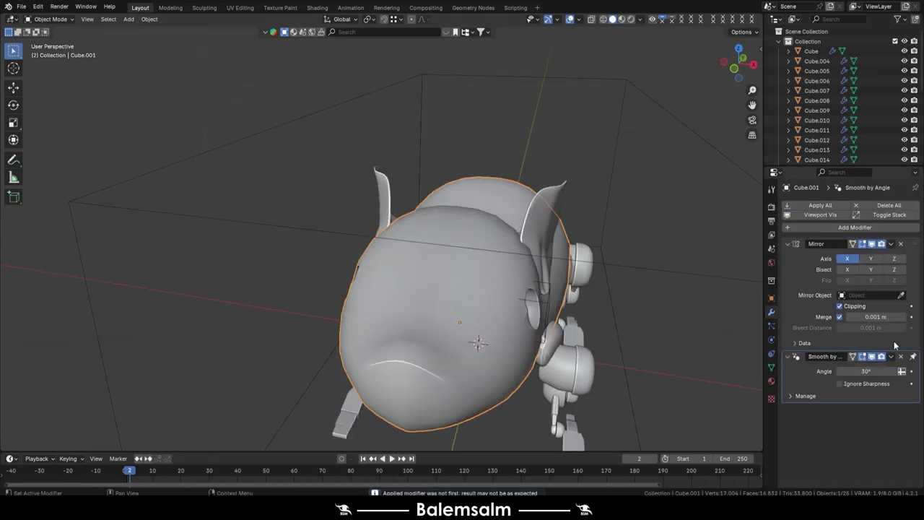
# Merge the body's overlapping vertices by distance, then apply its Boolean cut.
pyautogui.press('Tab')
pyautogui.press('m')
pyautogui.click(499, 265)
pyautogui.moveTo(499, 265); pyautogui.dragTo(497, 276, button='middle')
pyautogui.press('Tab')
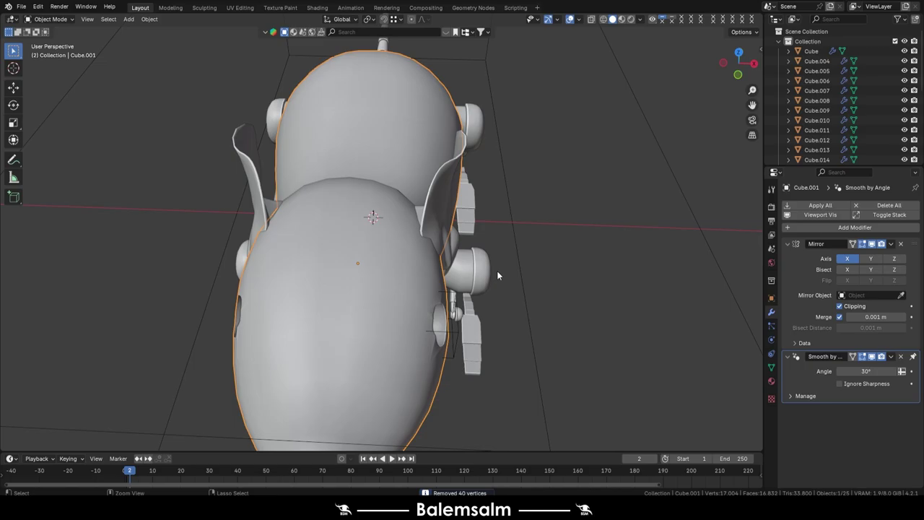
pyautogui.hotkey('ctrl', 'a')
# Select all of the body's vertices and merge them by distance again.
pyautogui.press('Tab')
pyautogui.moveTo(434, 289)
pyautogui.mouseDown(button='middle')
pyautogui.moveTo(485, 347)
pyautogui.moveTo(458, 312)
pyautogui.moveTo(405, 274)
pyautogui.mouseUp(button='middle')
pyautogui.scroll(5, 485, 346)
pyautogui.scroll(-3, 485, 346)
pyautogui.press('a')
pyautogui.press('m')
pyautogui.press('b')
pyautogui.press('Tab')
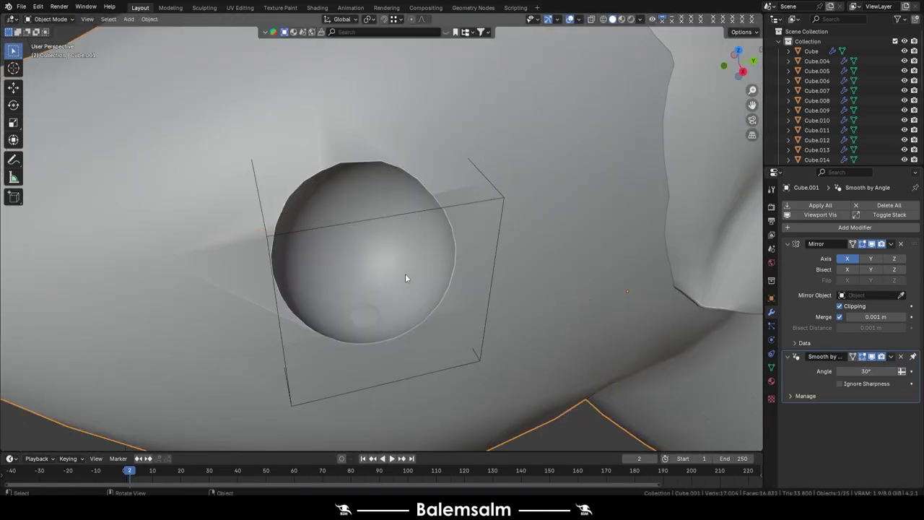
# Remove the body's Mirror modifier and bevel the eye socket rim around the eyeball.
pyautogui.click(900, 244)
pyautogui.press('Tab')
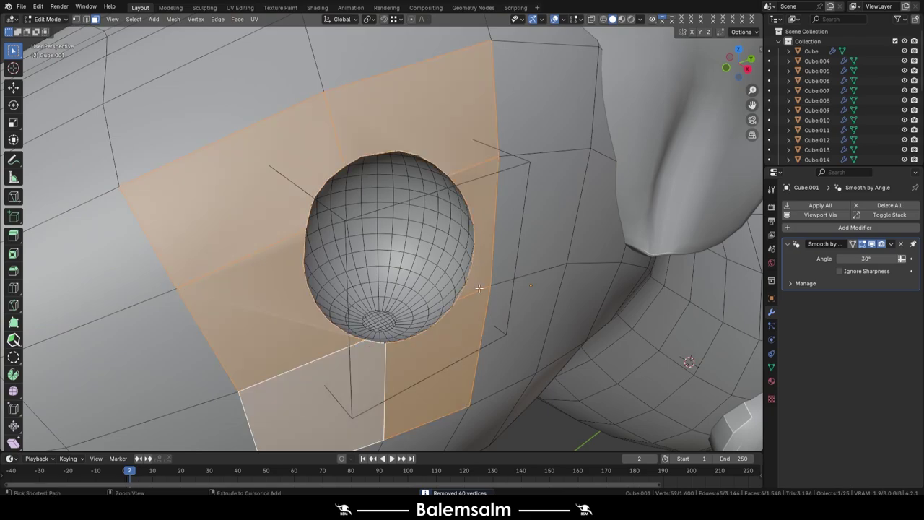
pyautogui.scroll(-5, 408, 257)
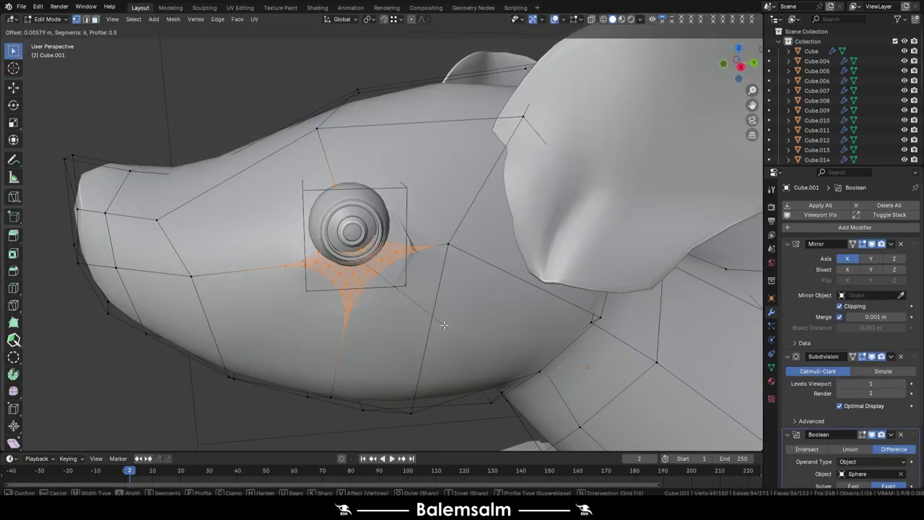
pyautogui.click(444, 325)
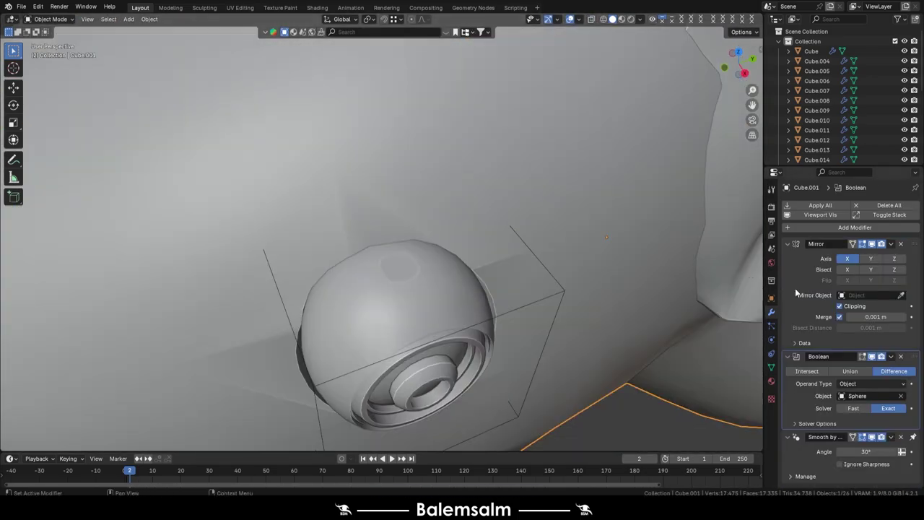
pyautogui.click(492, 316)
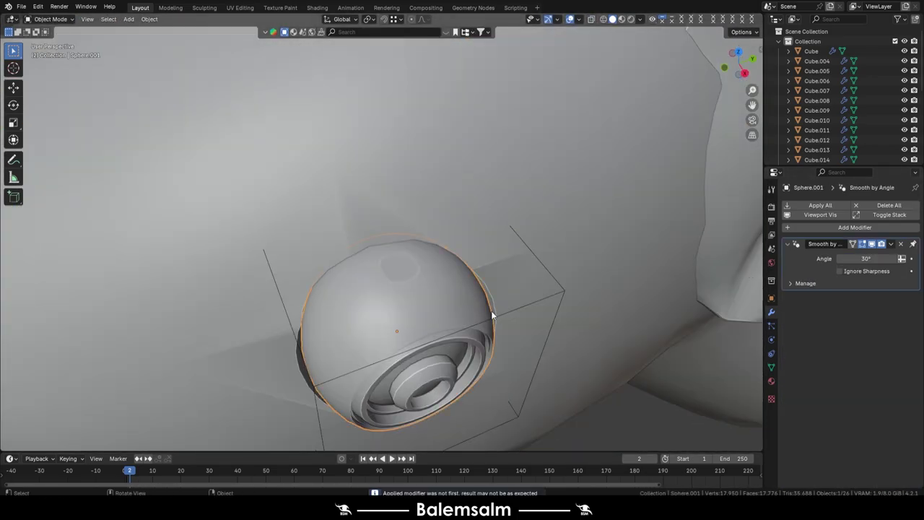